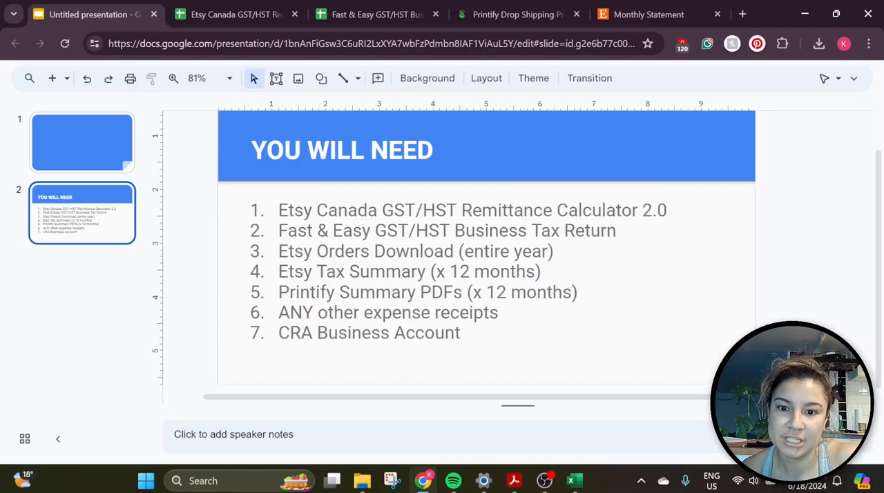
# Review the Etsy GST/HST remittance calculator, the business tax return worksheet and the January sheet of the profit and loss workbook
pyautogui.click(244, 13)
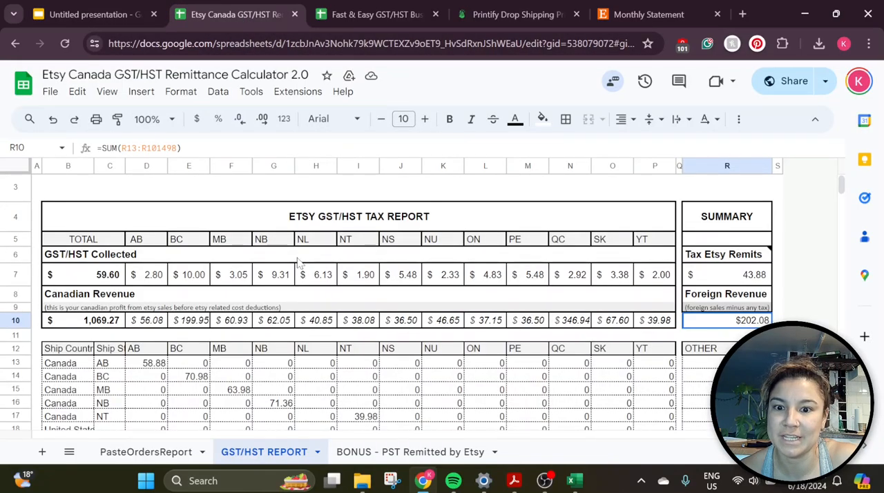
pyautogui.scroll(3, 299, 261)
pyautogui.click(377, 12)
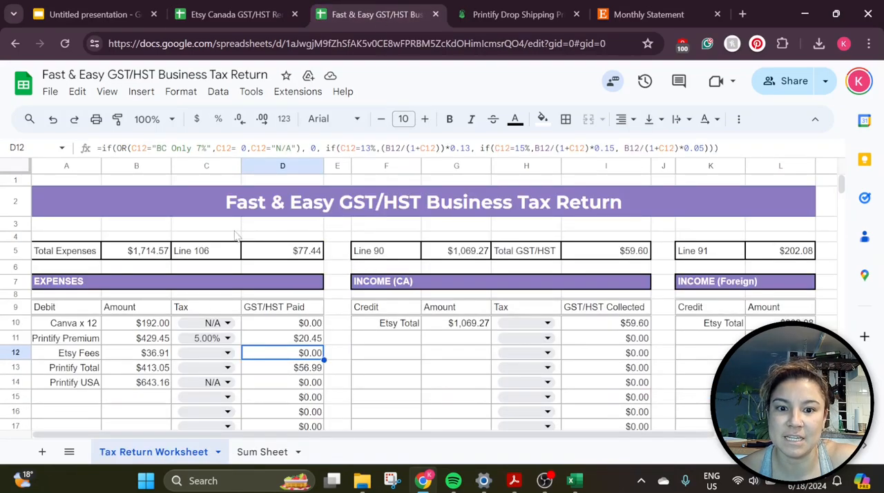
pyautogui.click(103, 18)
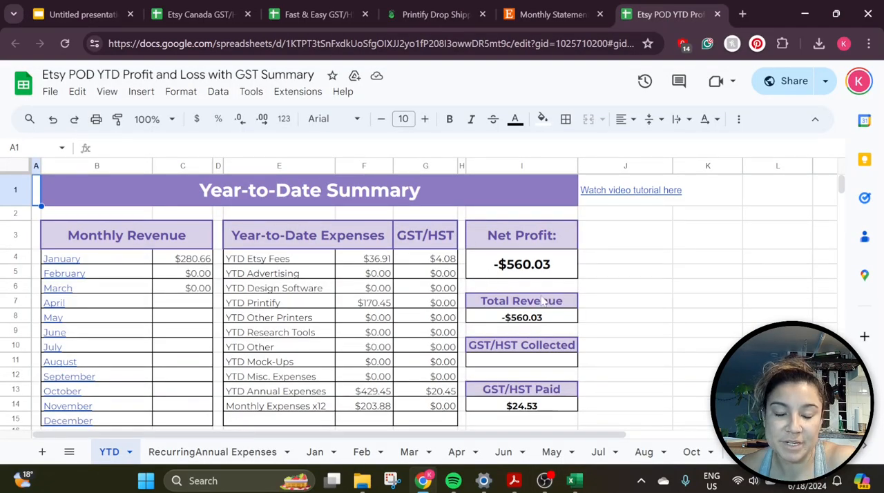
pyautogui.click(315, 452)
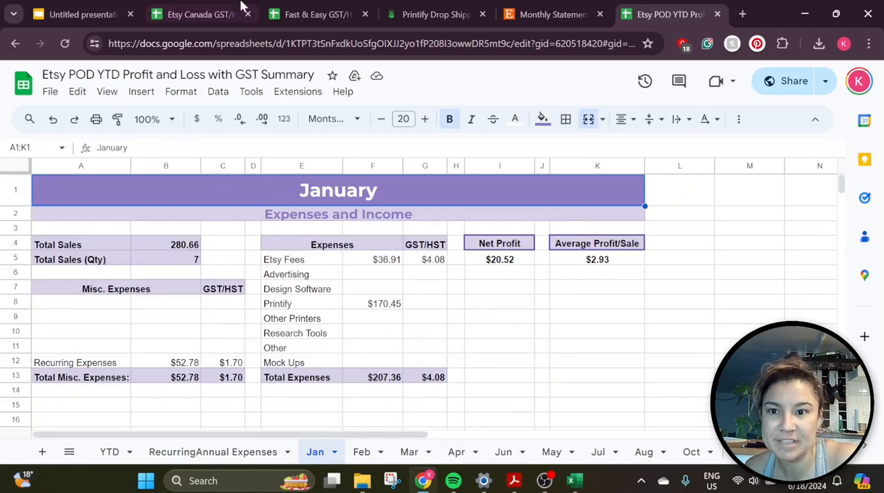
# In the Fast & Easy GST/HST Business Tax Return worksheet, change the Canva x 12 expense amount to =16.99*12
pyautogui.click(340, 7)
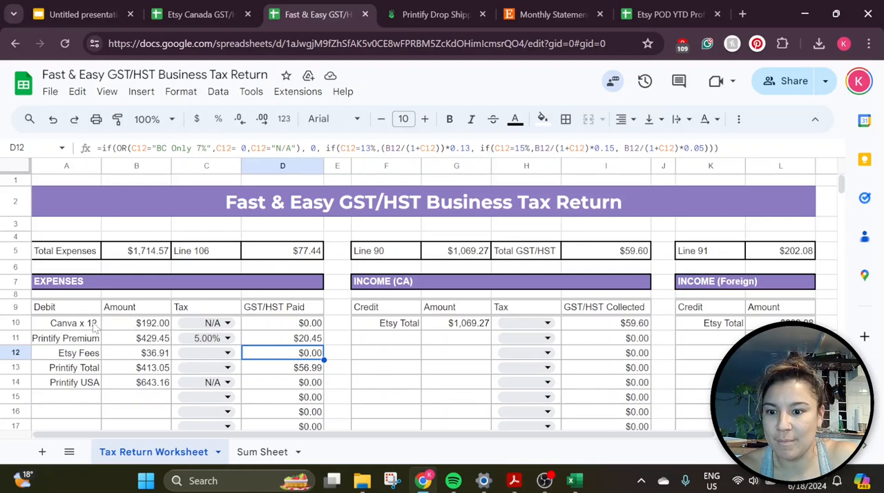
pyautogui.click(96, 327)
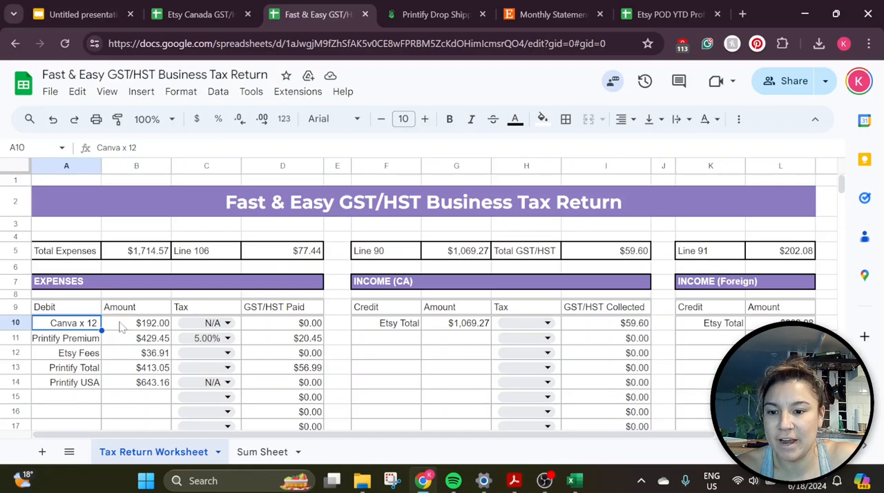
pyautogui.click(123, 325)
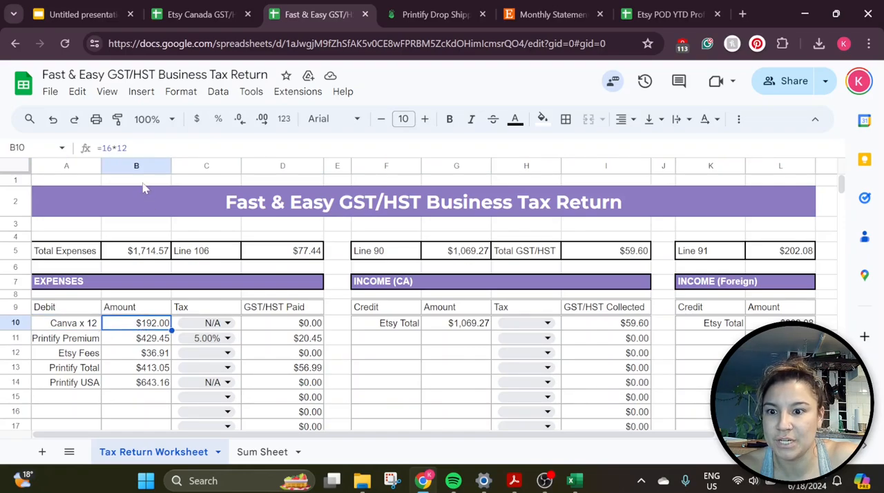
pyautogui.click(112, 148)
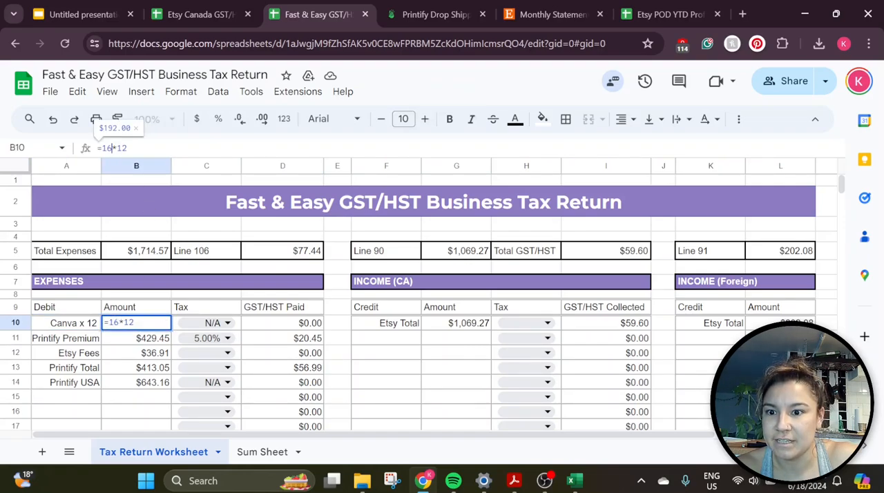
pyautogui.write('.99')
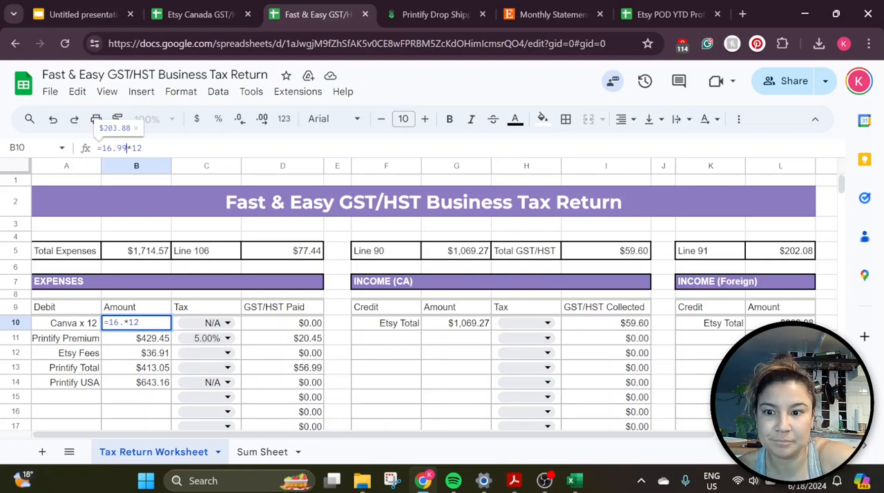
pyautogui.press('Return')
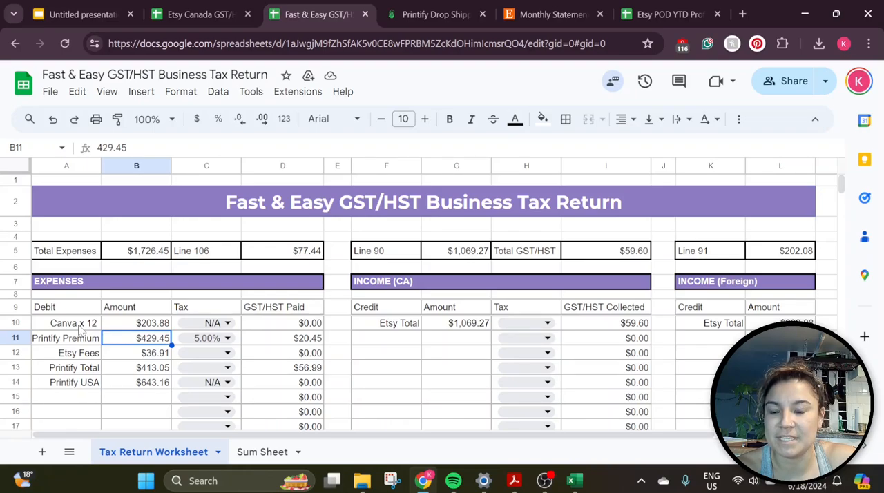
# Inspect the Canva amount and the Printify Premium row's amount, tax rate and GST/HST paid formula
pyautogui.click(120, 326)
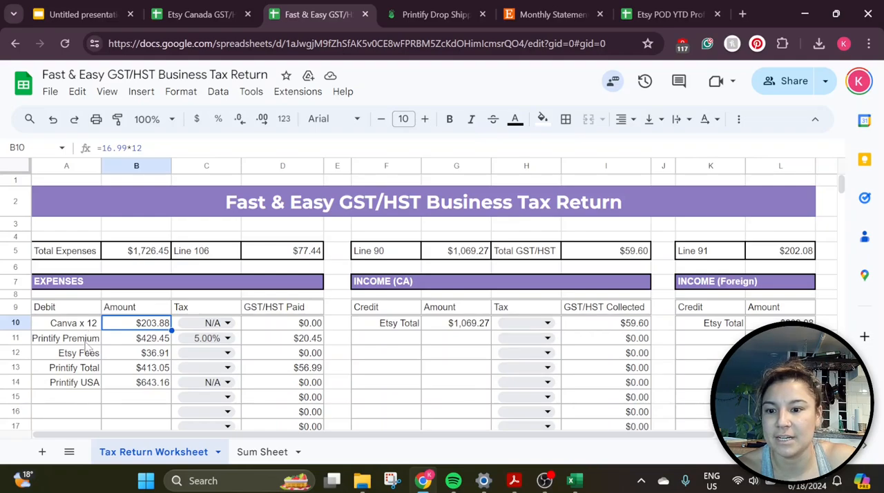
pyautogui.click(148, 339)
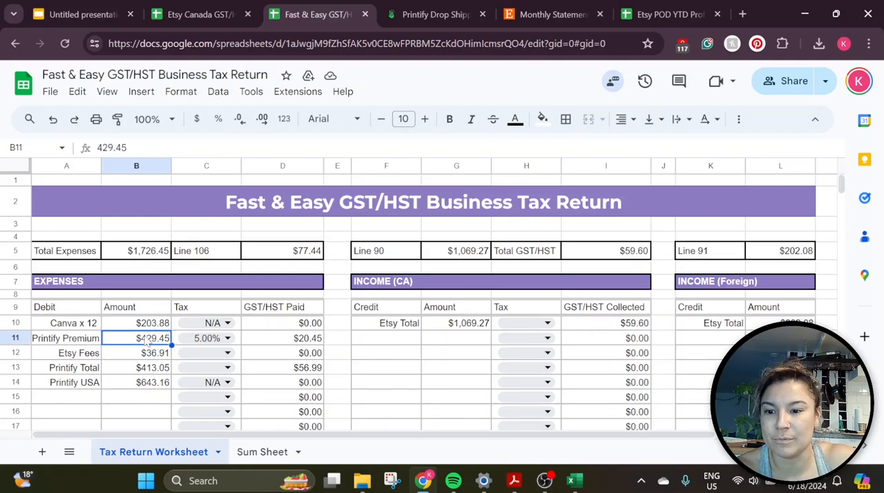
pyautogui.doubleClick(233, 339)
pyautogui.click(270, 344)
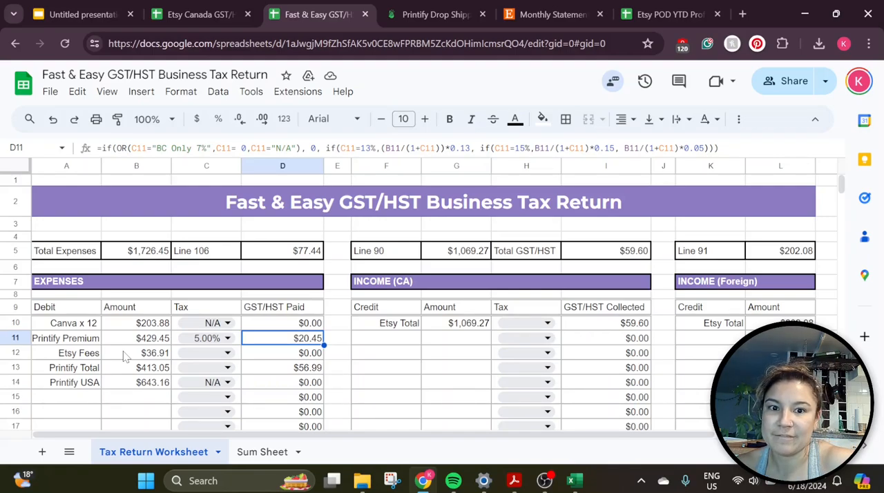
# Download the June 2023 tax statement from Etsy's monthly statement page, saving it as tax_statement_2023-6 in the Printify Statememnts folder
pyautogui.click(545, 14)
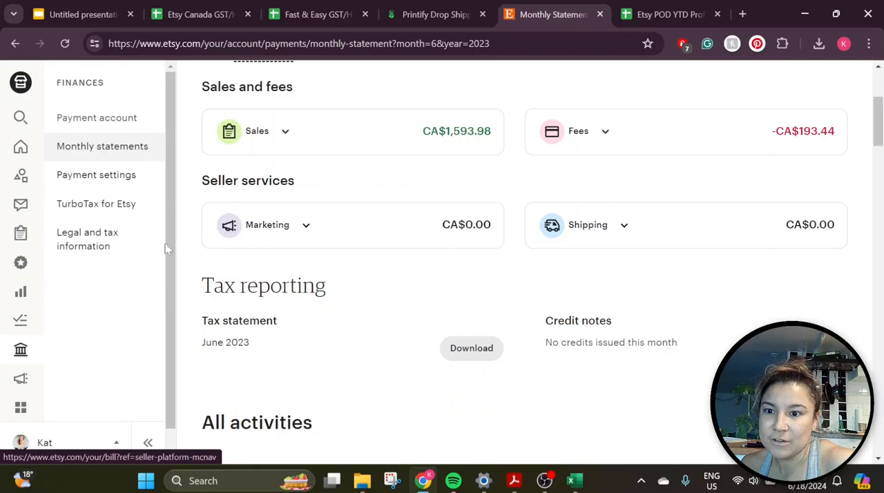
pyautogui.scroll(2, 388, 320)
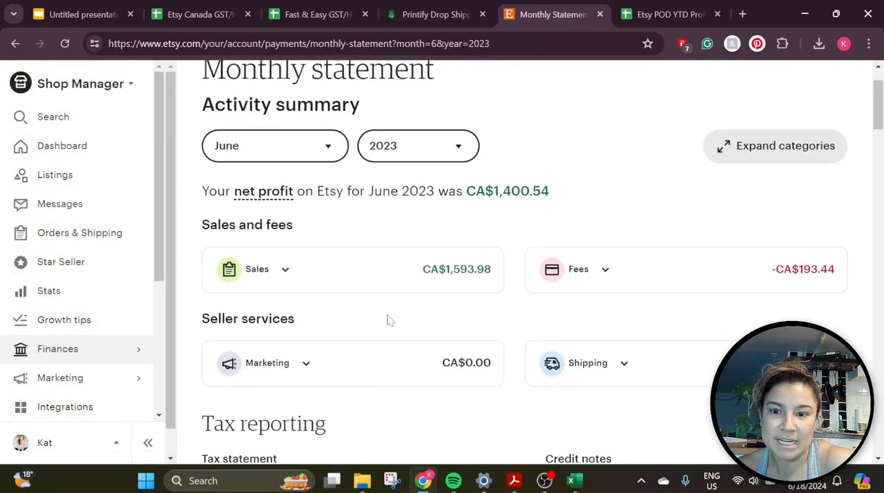
pyautogui.scroll(-2, 409, 311)
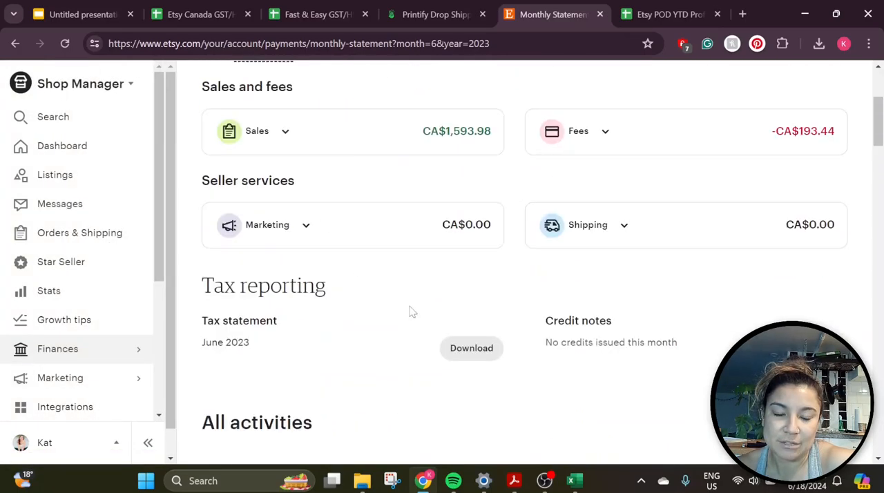
pyautogui.click(467, 356)
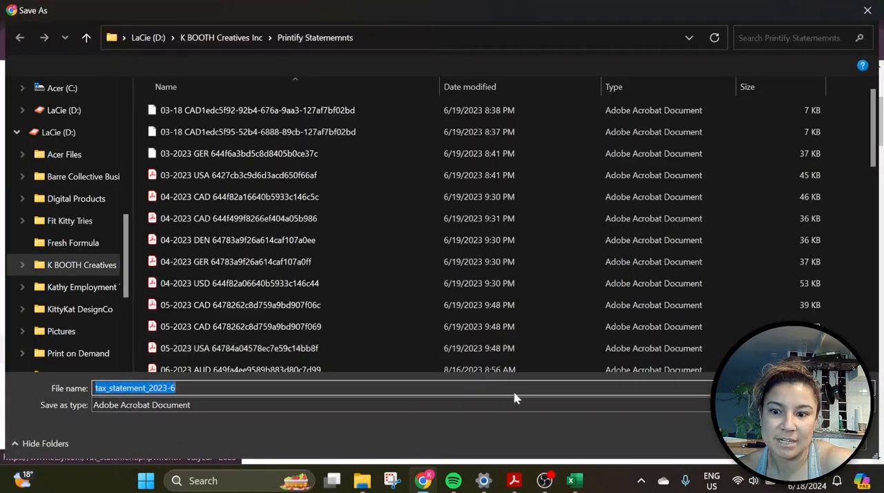
pyautogui.press('Return')
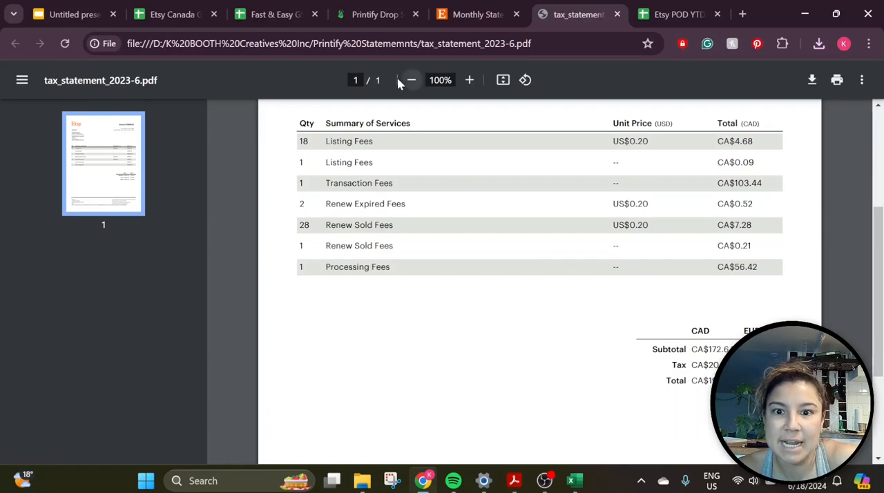
# On the Sum Sheet of the Fast & Easy GST/HST Business Tax Return, title column E "Etsy expenses"
pyautogui.click(237, 25)
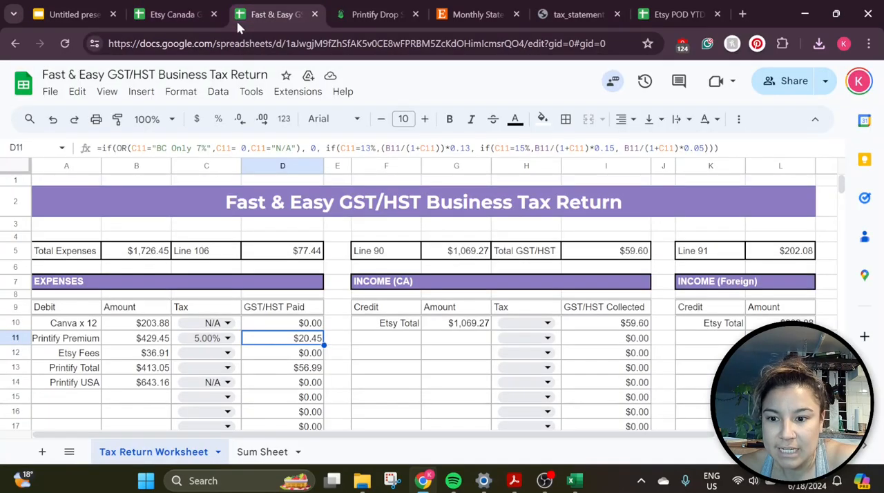
pyautogui.click(81, 356)
pyautogui.click(137, 354)
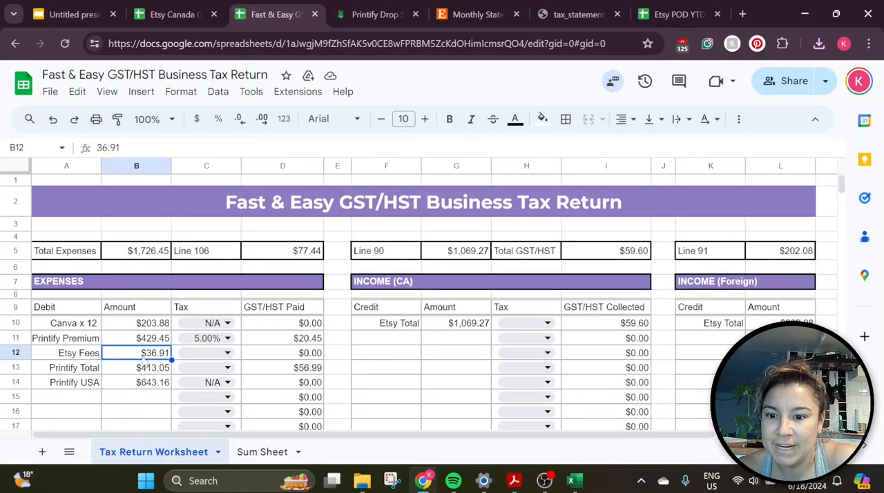
pyautogui.click(88, 359)
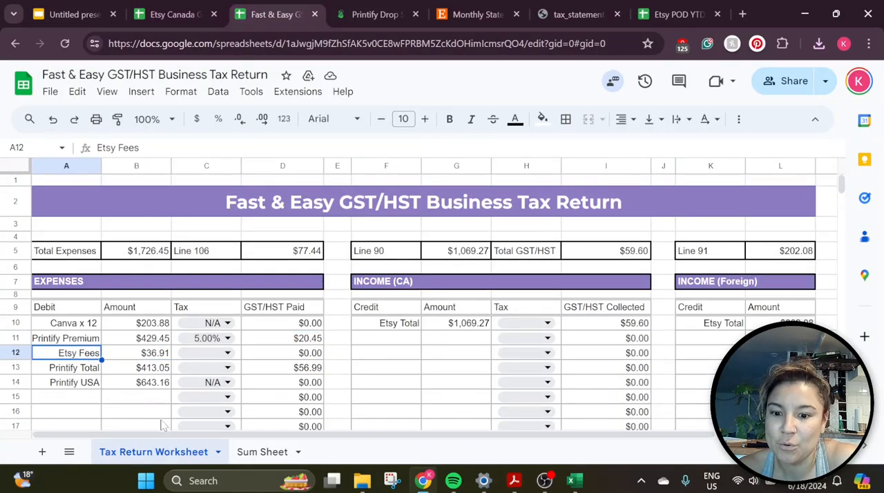
pyautogui.click(261, 452)
pyautogui.click(219, 182)
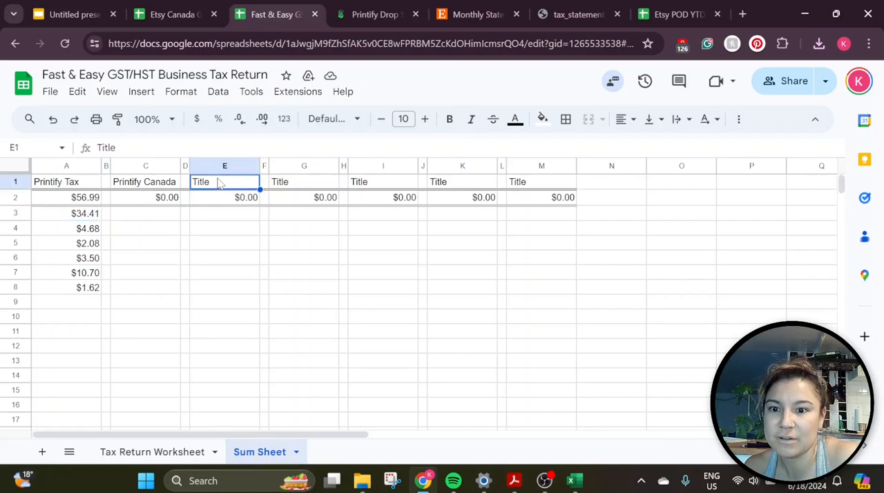
pyautogui.write('Etsy expenses')
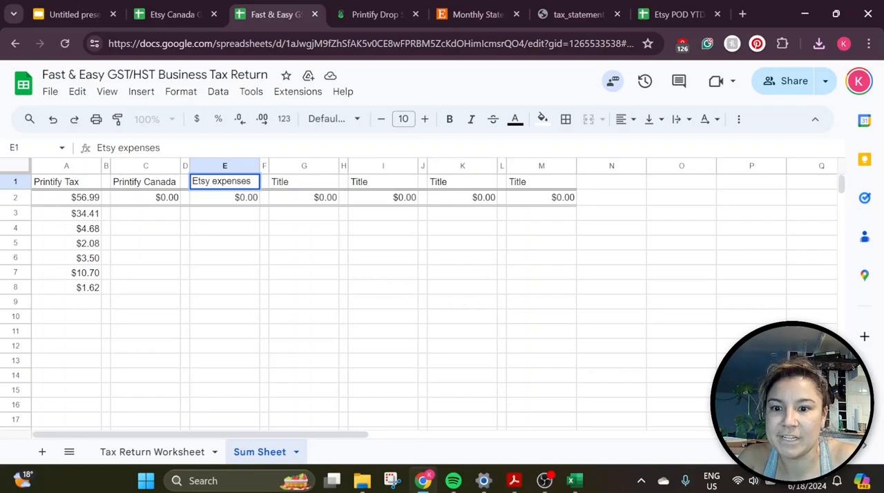
# Enter the June statement's total, 193.44, in cell E3 under Etsy expenses
pyautogui.click(231, 220)
pyautogui.click(577, 14)
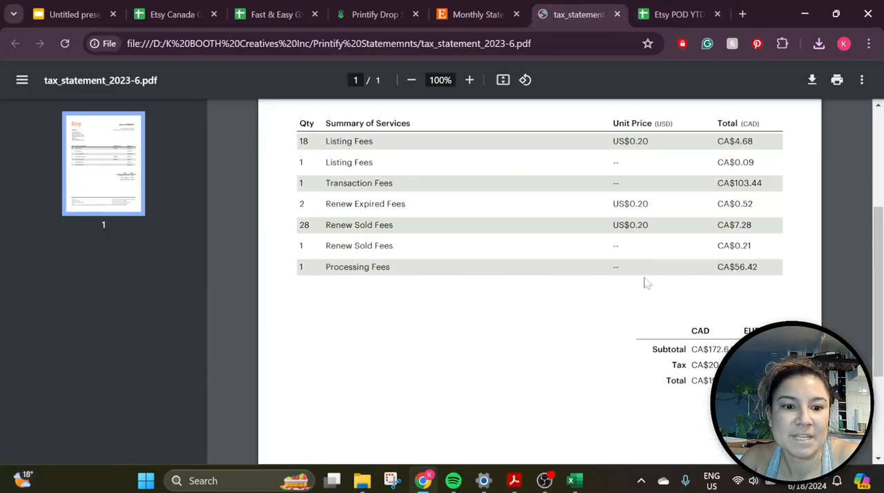
pyautogui.click(276, 11)
pyautogui.write('193.444')
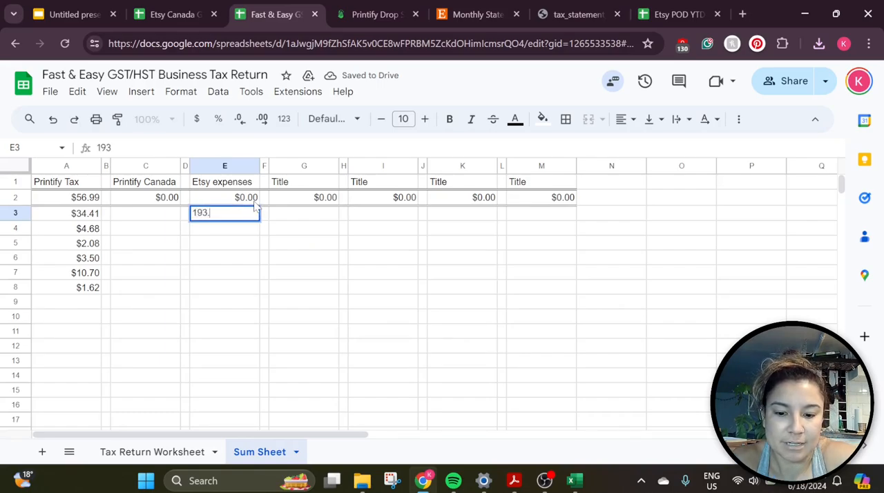
# Title column G of the Sum Sheet "Etsy Taxes"
pyautogui.click(312, 183)
pyautogui.write('E')
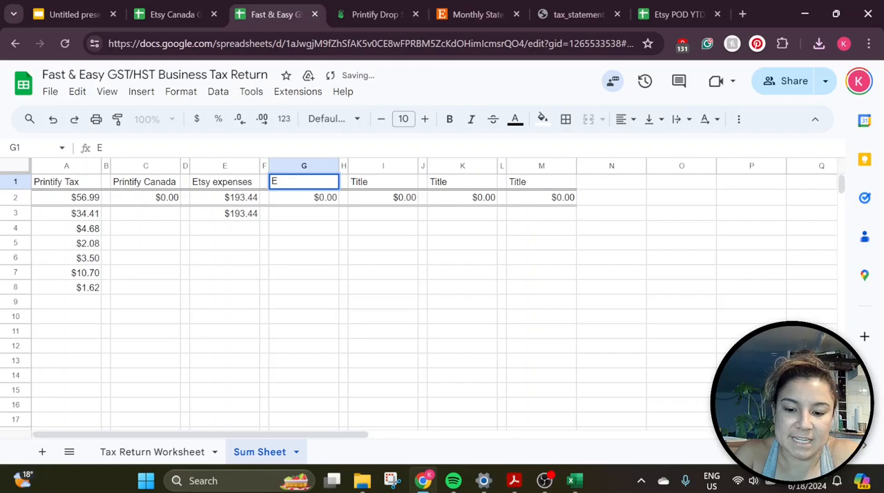
pyautogui.write('tsy Taxes')
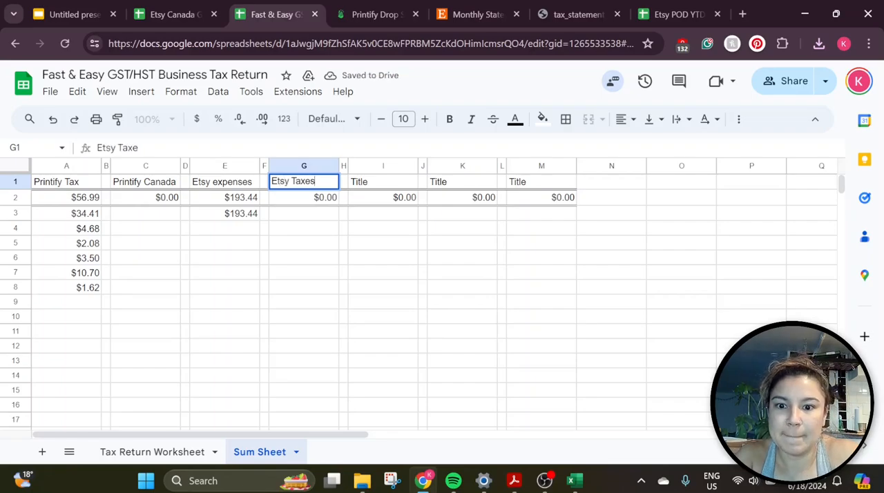
pyautogui.press('Return')
# Look up the tax on the June statement PDF and enter 20.80 in cell G3 under Etsy Taxes
pyautogui.click(577, 14)
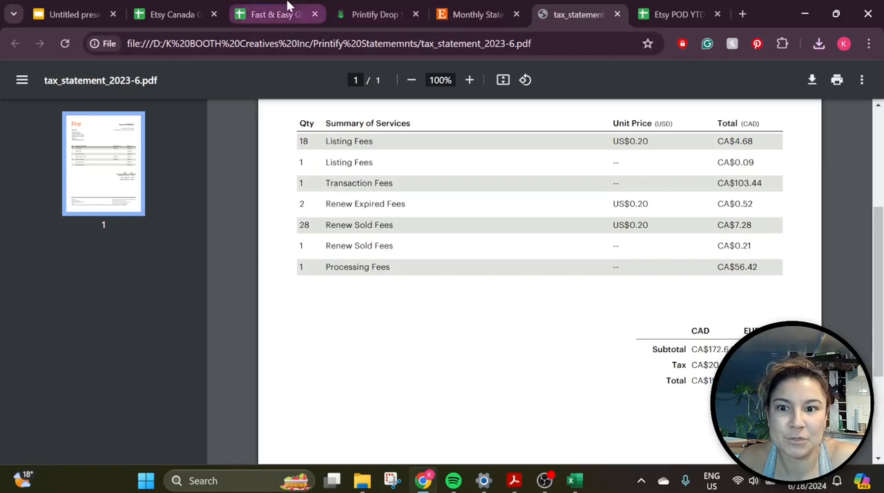
pyautogui.hotkey('ctrl', '3')
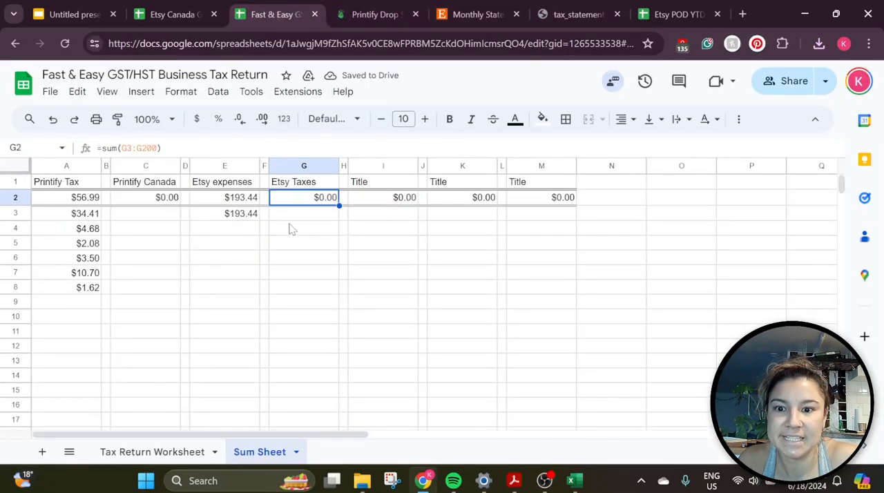
pyautogui.click(283, 218)
pyautogui.write('20.80')
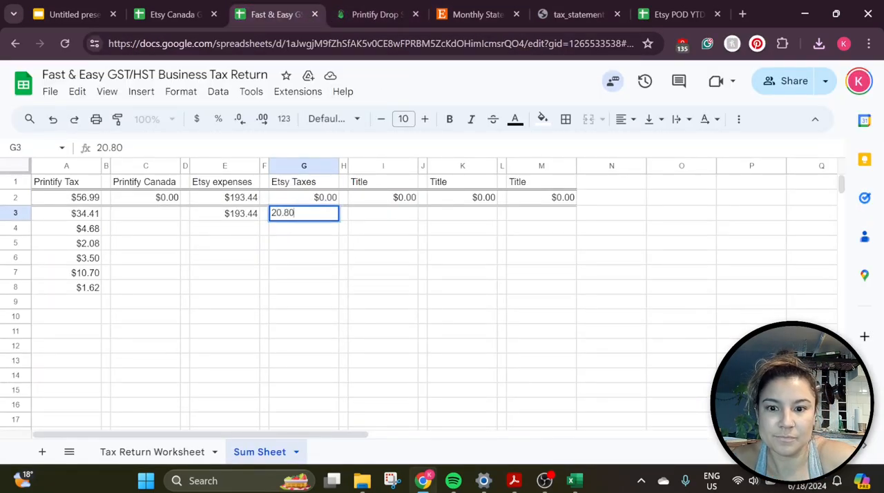
pyautogui.press('Return')
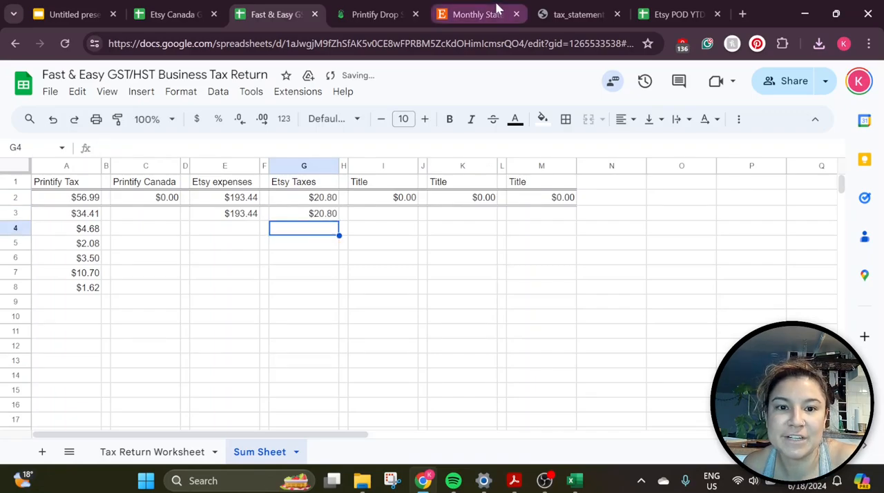
# Switch the Etsy monthly statement to May 2023 and download its tax statement as tax_statement_2023-5
pyautogui.click(497, 12)
pyautogui.scroll(2, 469, 124)
pyautogui.click(290, 147)
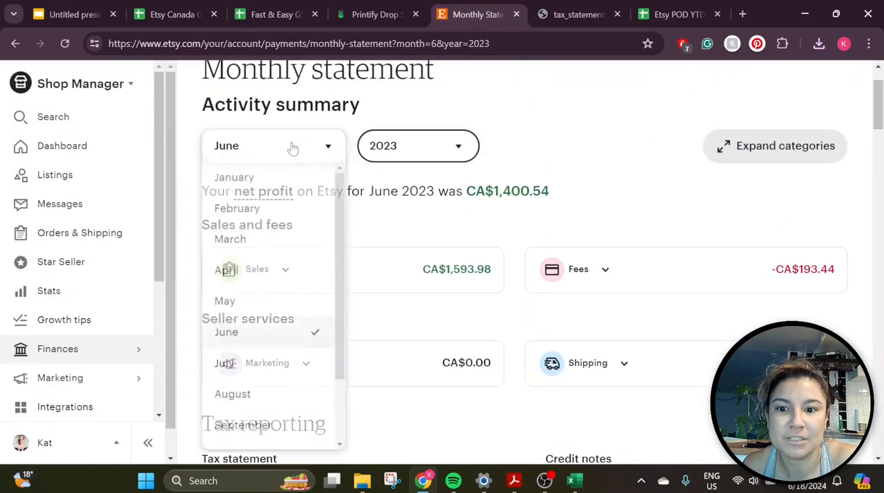
pyautogui.click(274, 306)
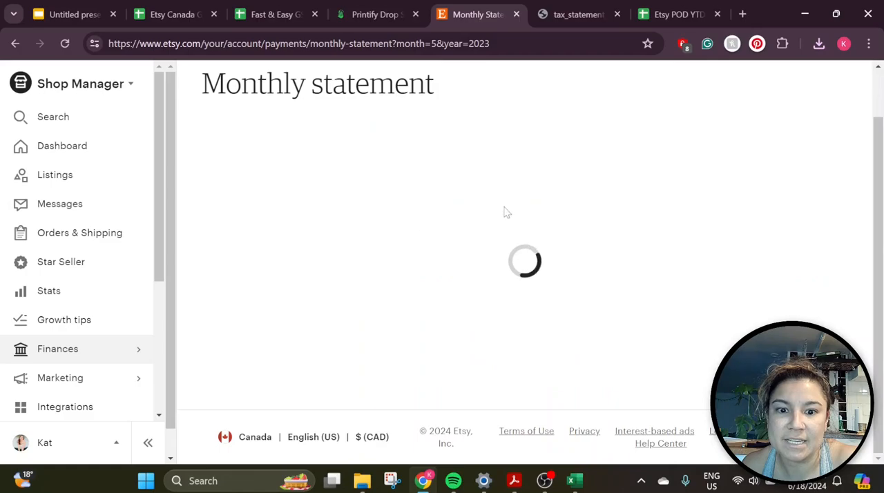
pyautogui.scroll(-3, 521, 216)
pyautogui.click(467, 293)
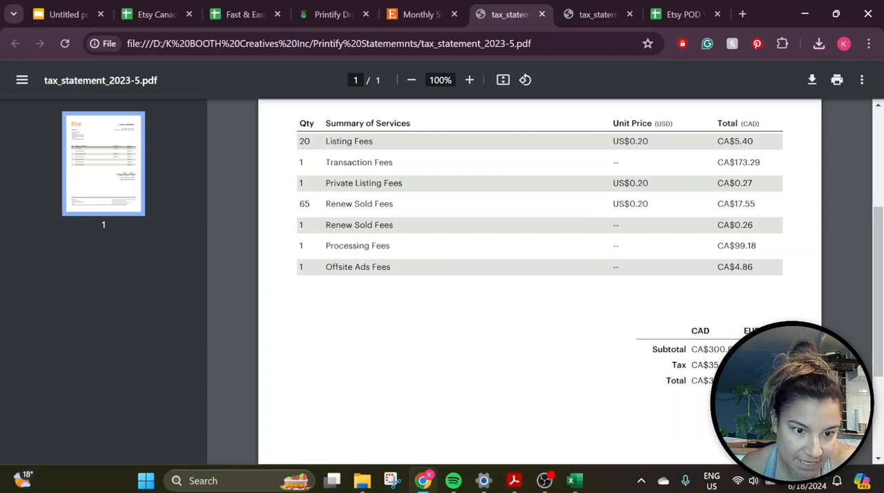
# Enter the May statement's total, 336.80, in cell E4 and its tax, 35.99, in cell G4 of the Sum Sheet
pyautogui.click(245, 14)
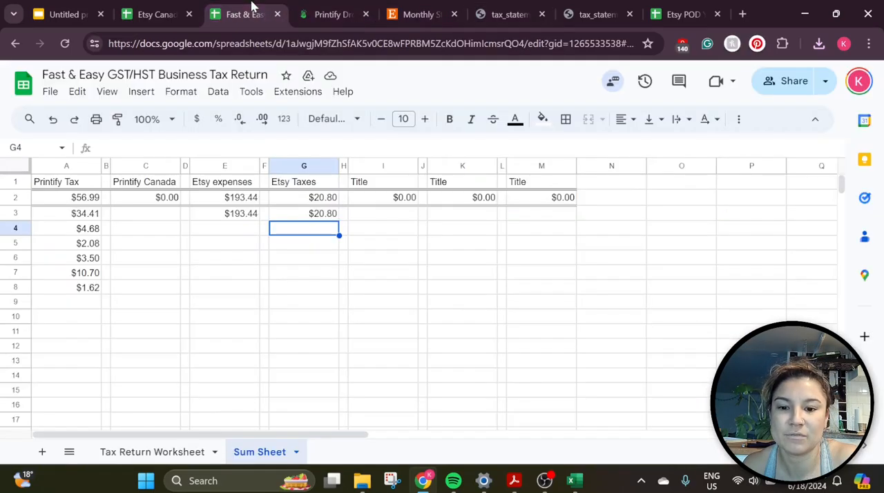
pyautogui.click(254, 228)
pyautogui.write('336.8')
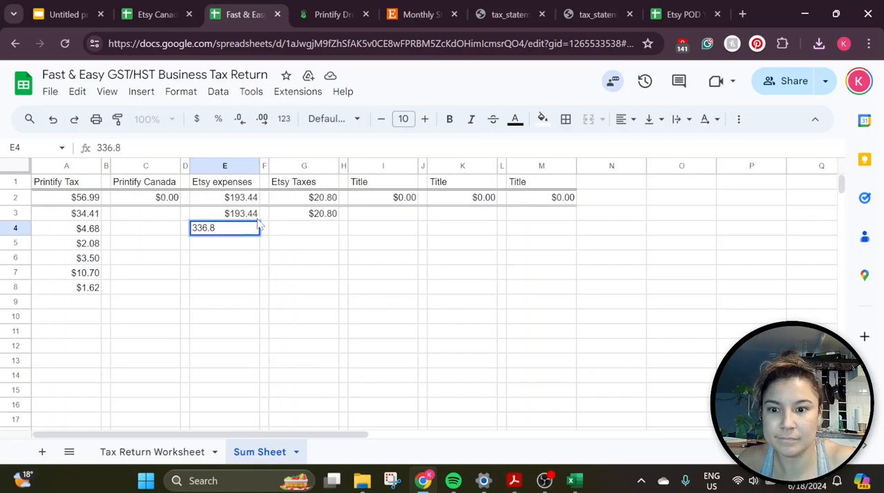
pyautogui.click(305, 229)
pyautogui.write('35.99')
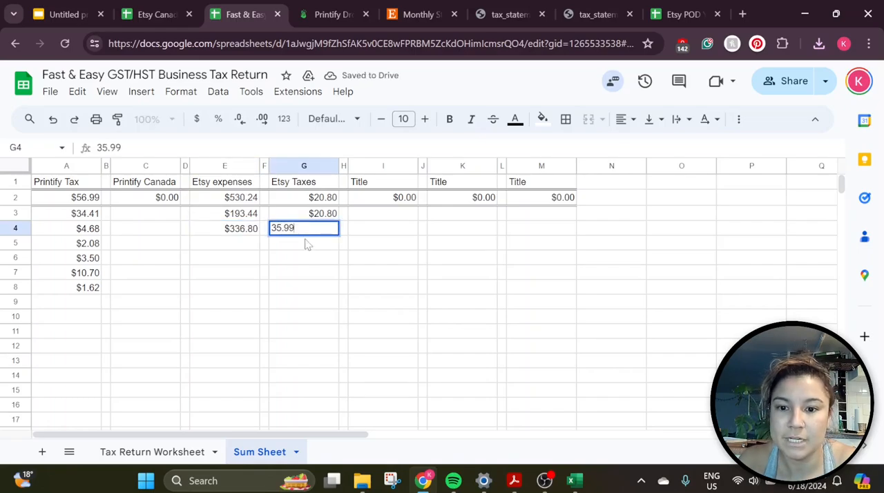
pyautogui.press('Return')
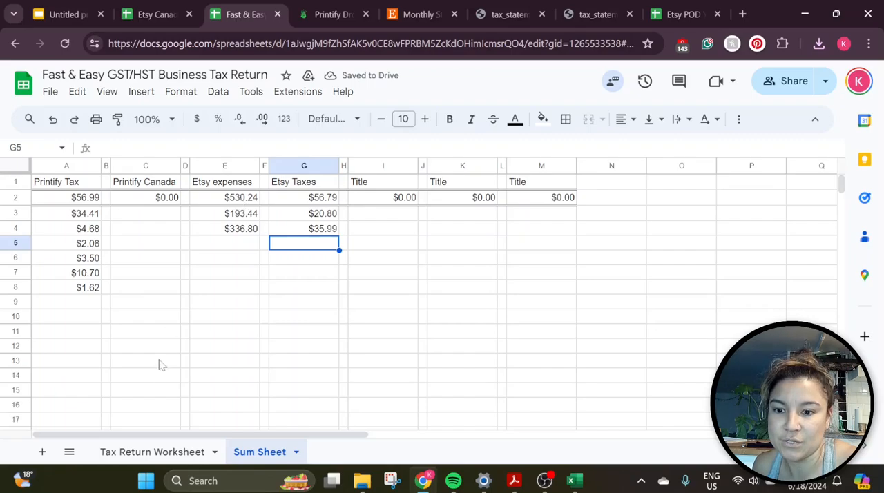
# Compare the Etsy expenses and Etsy Taxes totals on the Sum Sheet with the Etsy Fees row of the Tax Return Worksheet
pyautogui.click(159, 452)
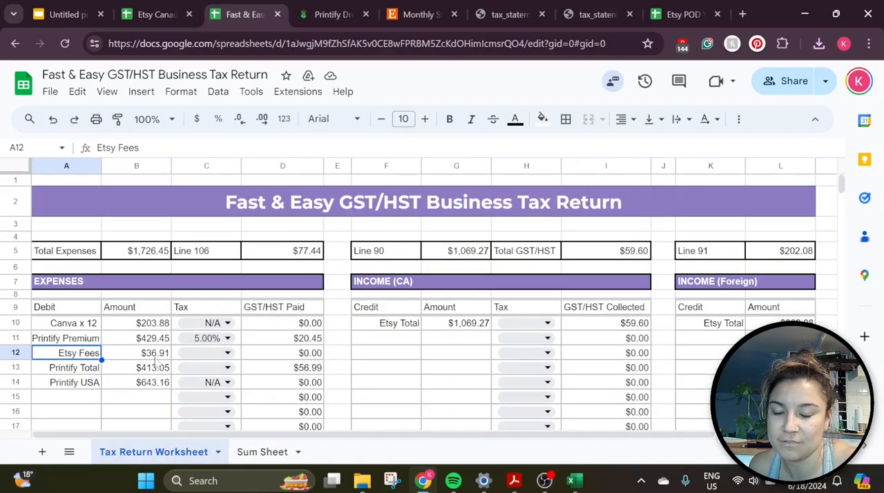
pyautogui.click(256, 451)
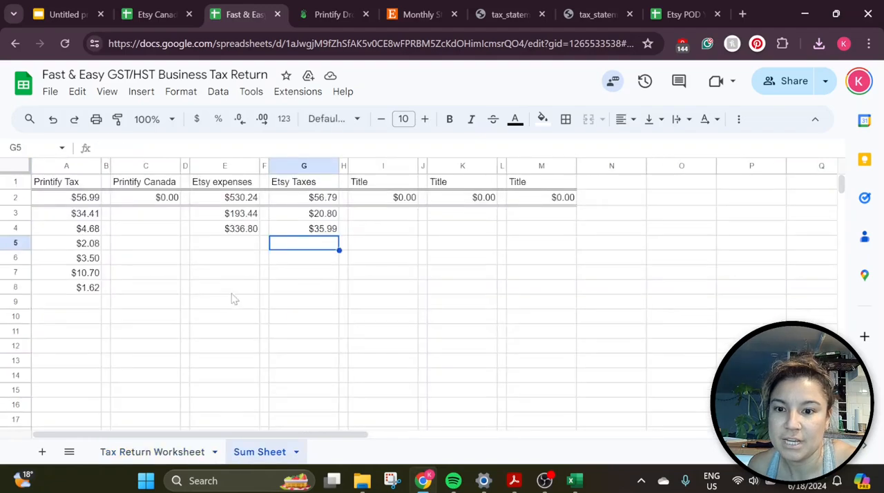
pyautogui.click(232, 200)
pyautogui.click(184, 449)
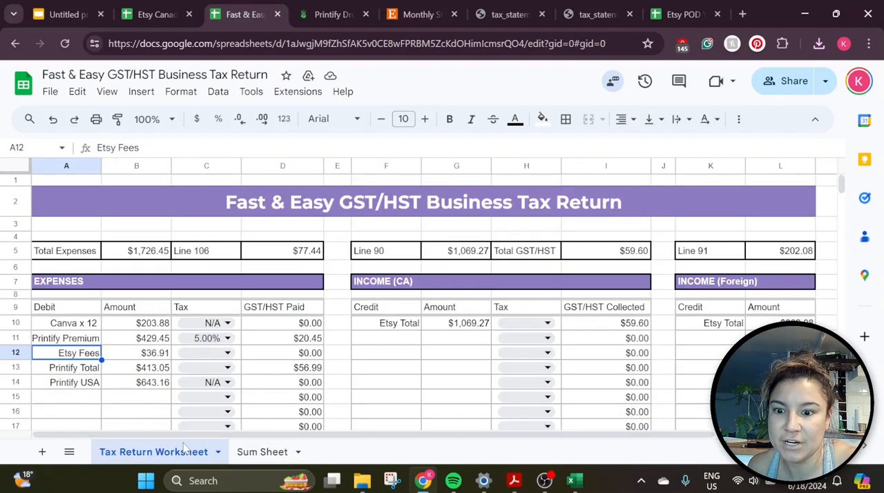
pyautogui.click(291, 354)
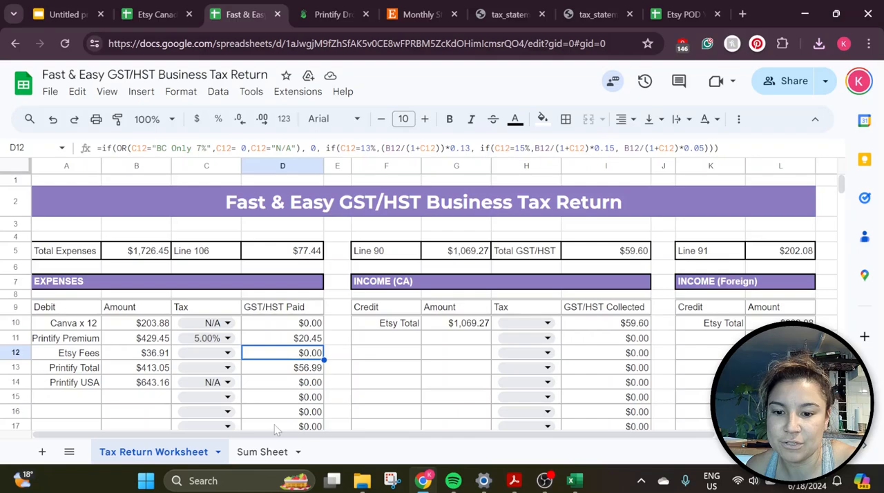
pyautogui.click(263, 452)
pyautogui.press('Right')
pyautogui.press('Right')
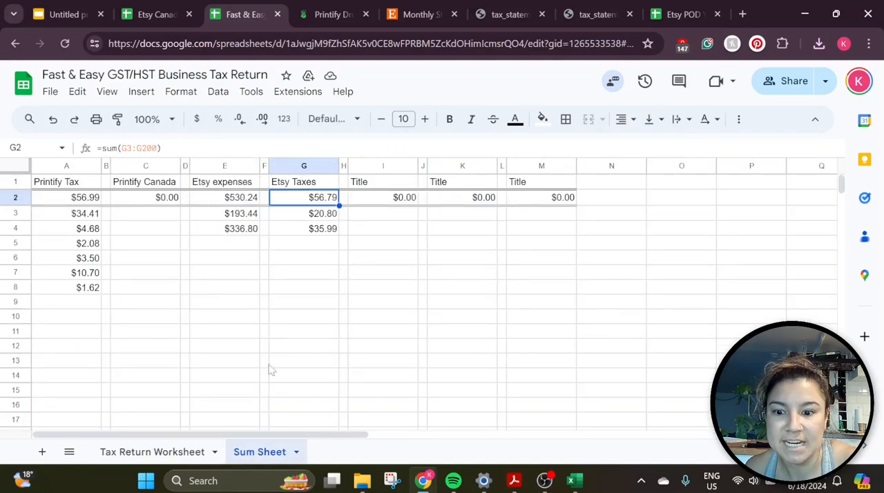
pyautogui.click(167, 452)
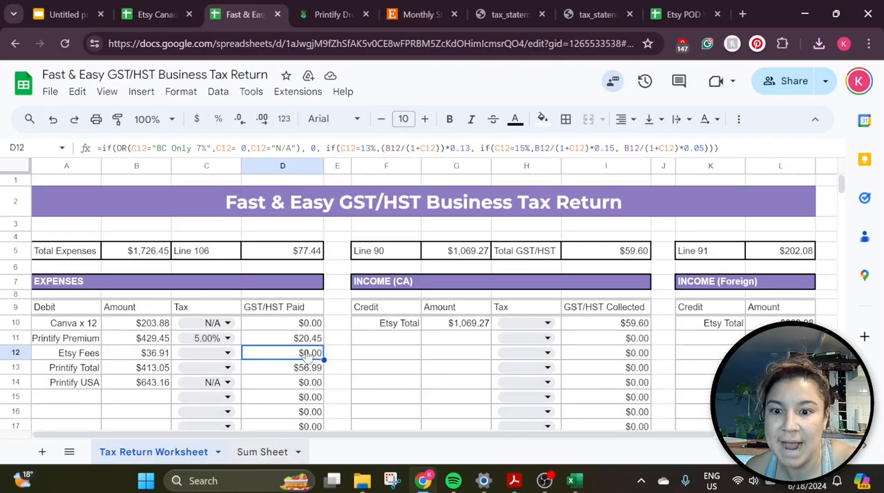
pyautogui.click(270, 452)
pyautogui.click(158, 451)
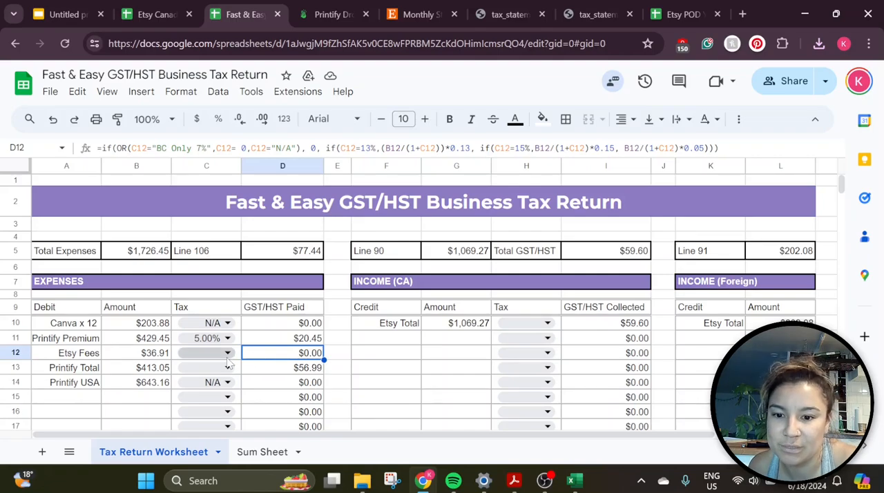
pyautogui.click(138, 356)
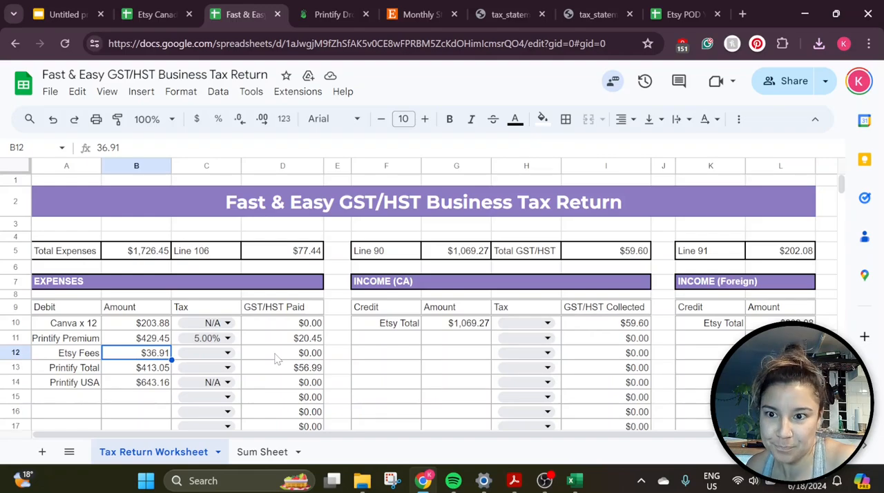
# Switch to Printify and review the summary invoices for US and others, EU, UK and Norway, and Canada
pyautogui.click(332, 9)
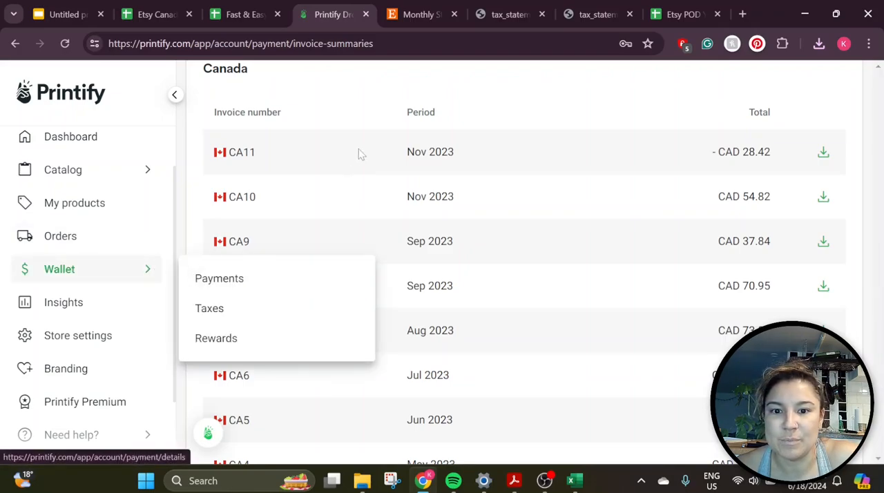
pyautogui.scroll(12, 532, 116)
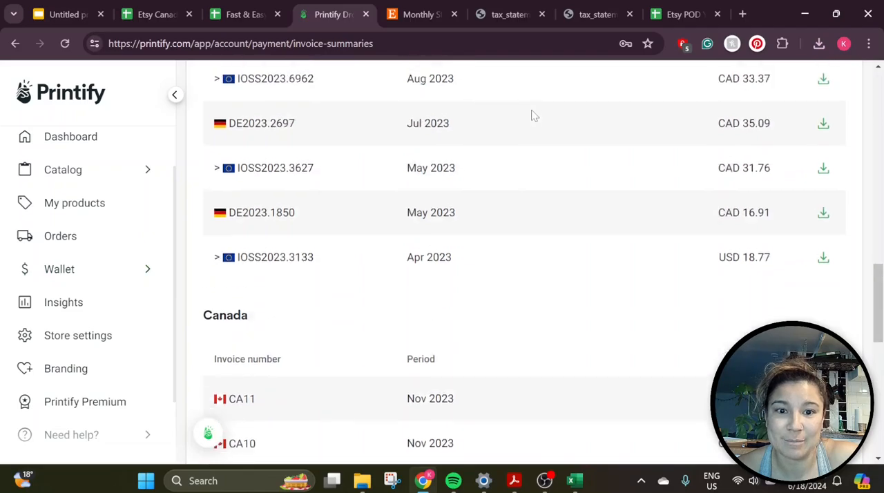
pyautogui.scroll(7, 533, 122)
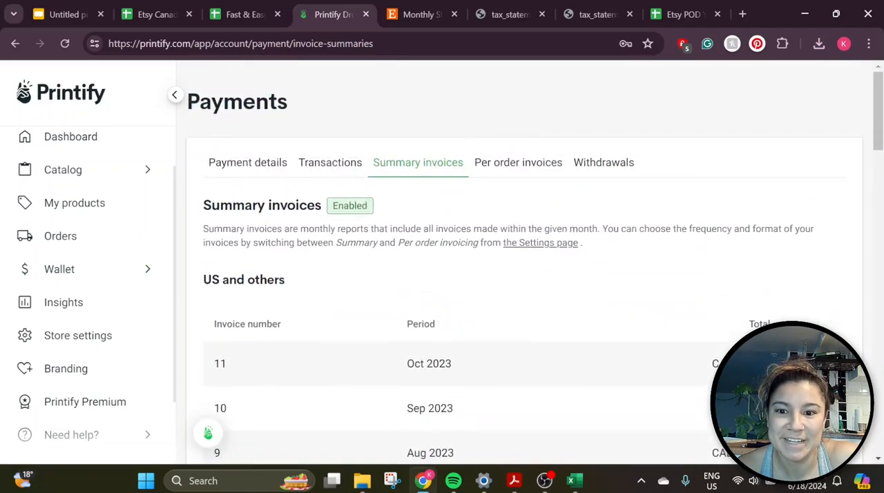
pyautogui.click(482, 164)
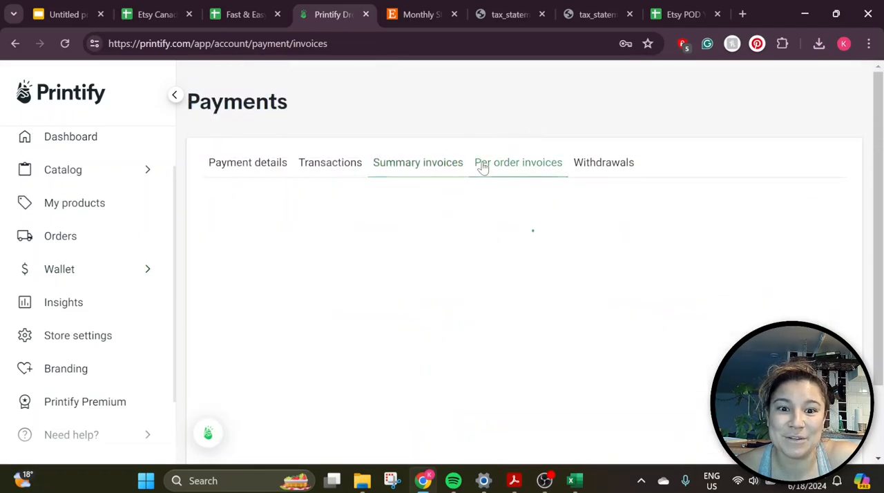
pyautogui.click(442, 166)
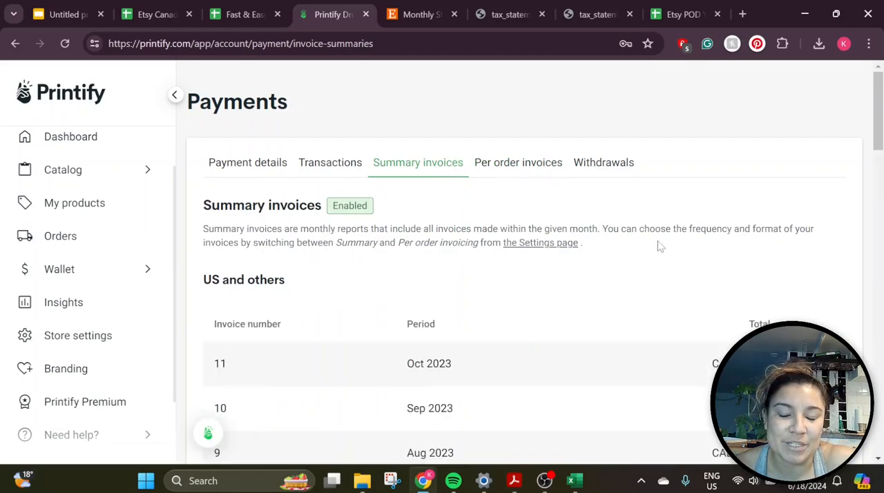
pyautogui.scroll(-1, 657, 246)
pyautogui.scroll(-8, 659, 246)
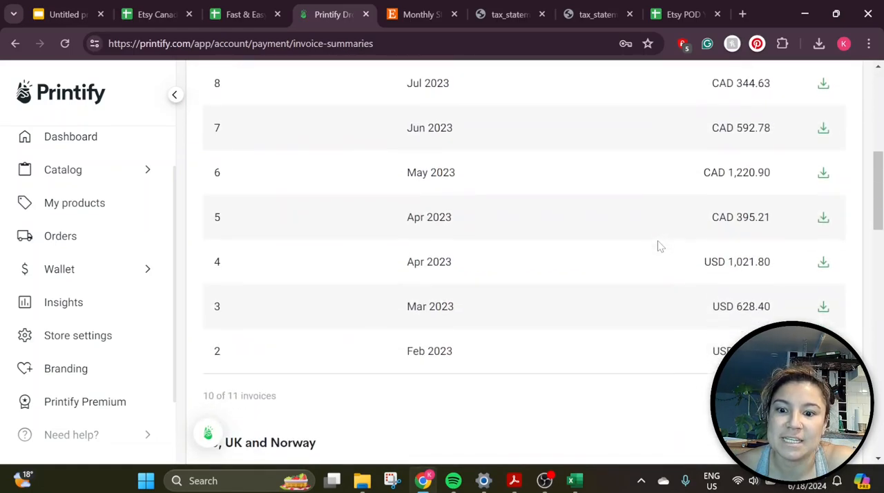
pyautogui.scroll(-8, 657, 246)
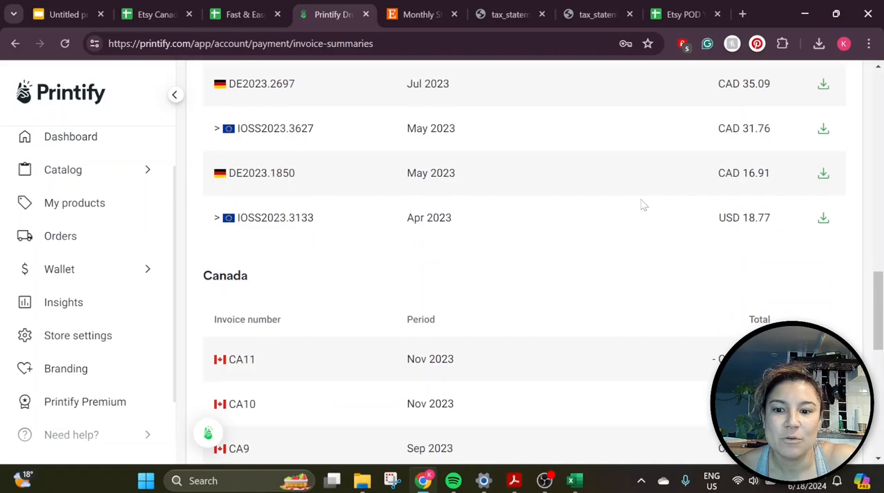
pyautogui.scroll(-2, 642, 205)
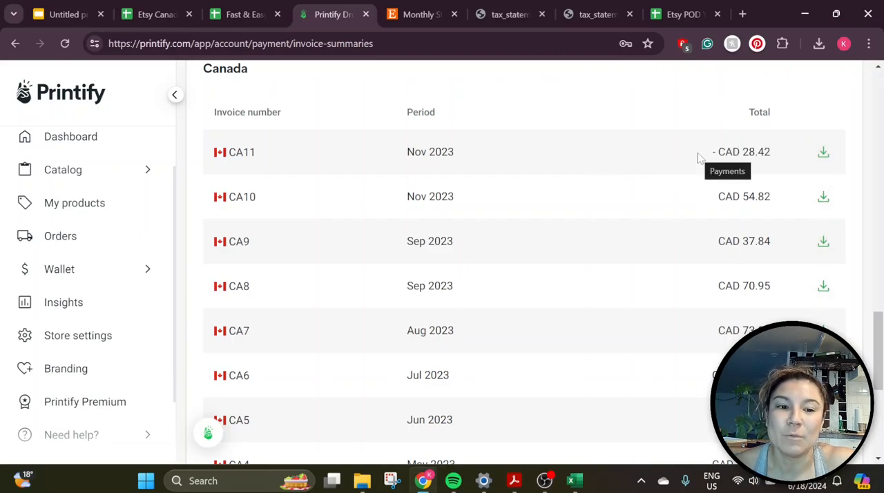
pyautogui.scroll(15, 699, 157)
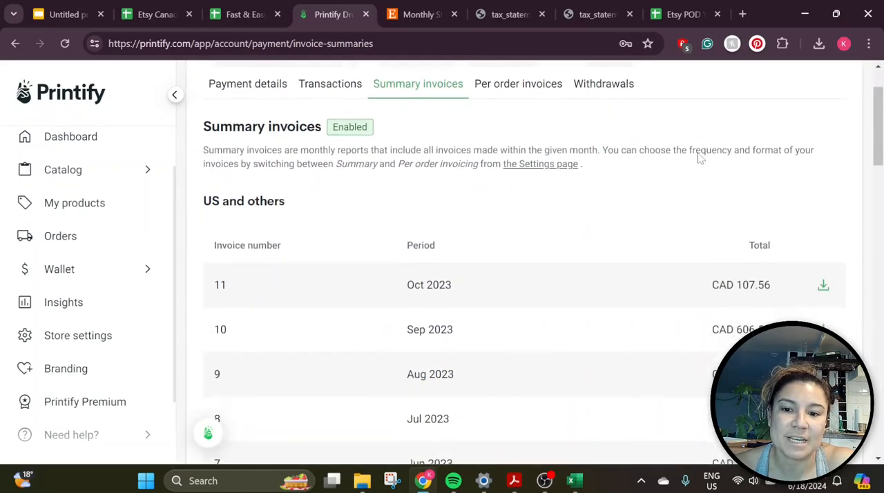
pyautogui.scroll(-4, 698, 157)
pyautogui.scroll(-9, 698, 157)
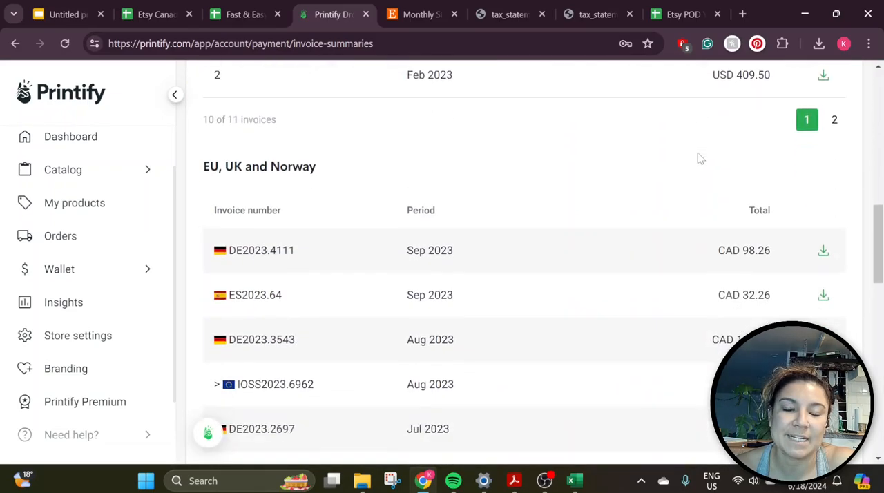
pyautogui.scroll(-2, 698, 157)
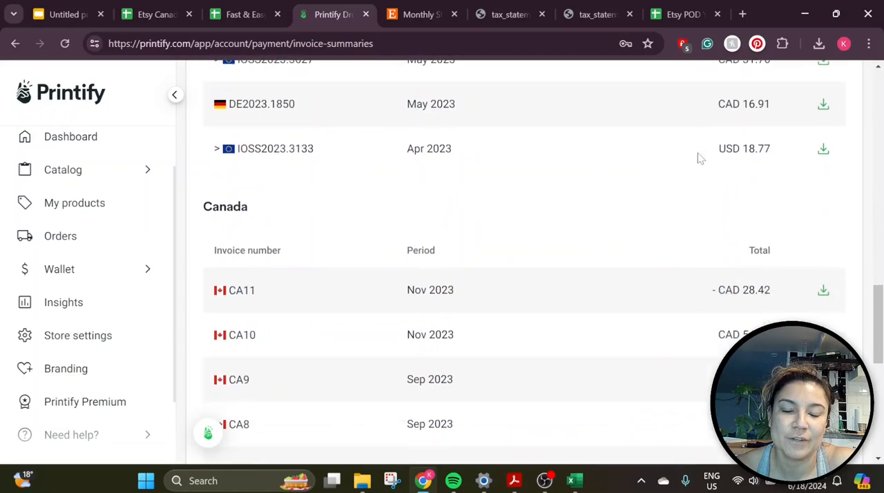
pyautogui.scroll(2, 697, 157)
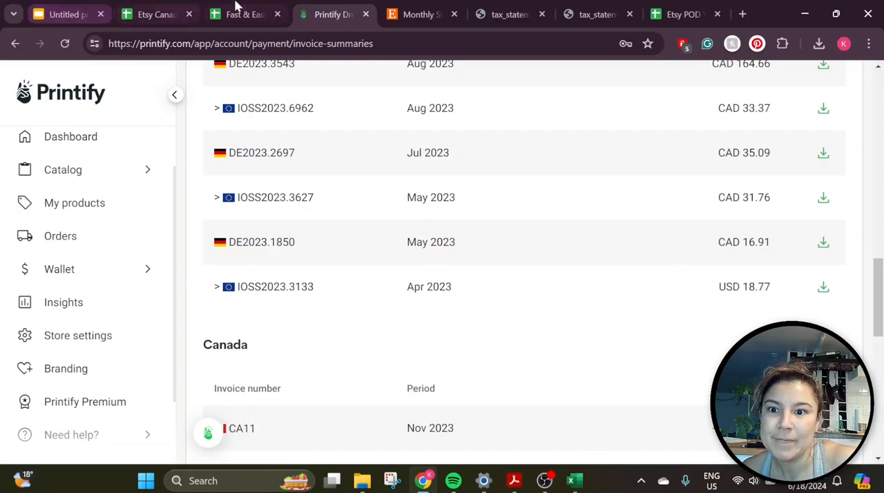
# Return to the Tax Return Worksheet and clear the Printify USA name and amount from cells A14:B14
pyautogui.click(163, 6)
pyautogui.click(206, 8)
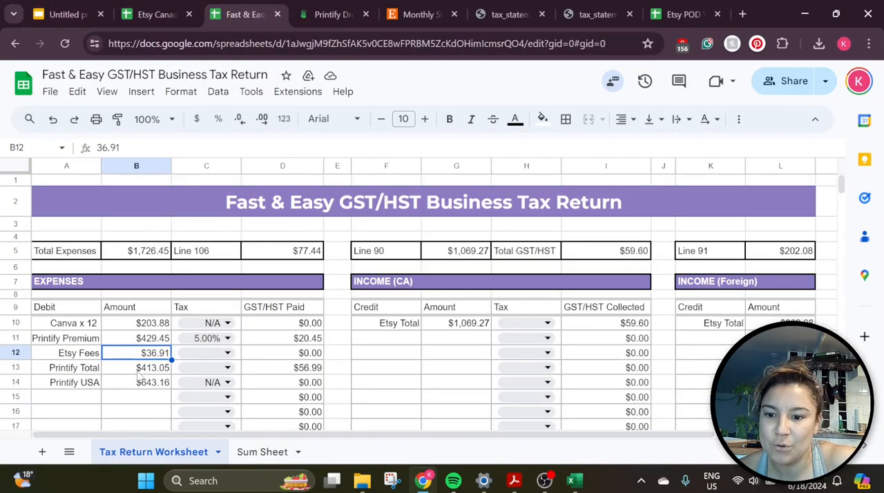
pyautogui.moveTo(100, 383); pyautogui.dragTo(114, 385)
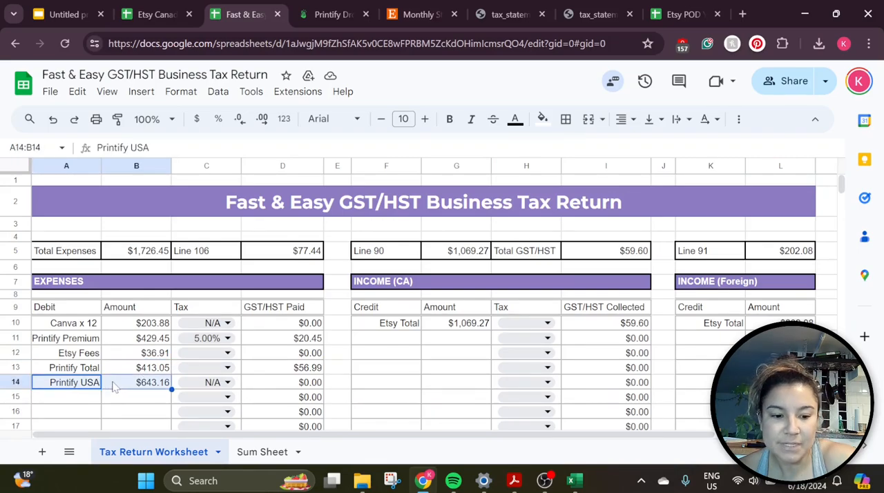
pyautogui.press('Delete')
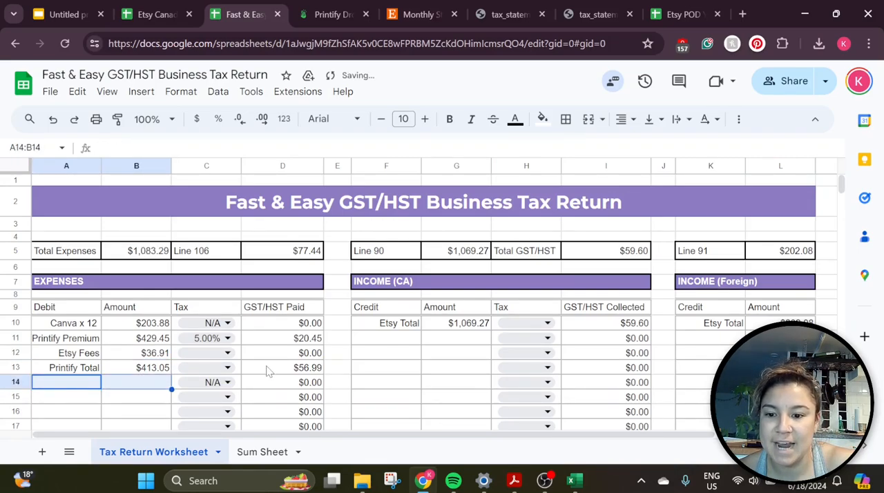
# Check the Printify Total amount in the expenses and the EU, UK and Norway summary invoices in Printify
pyautogui.click(81, 370)
pyautogui.click(126, 373)
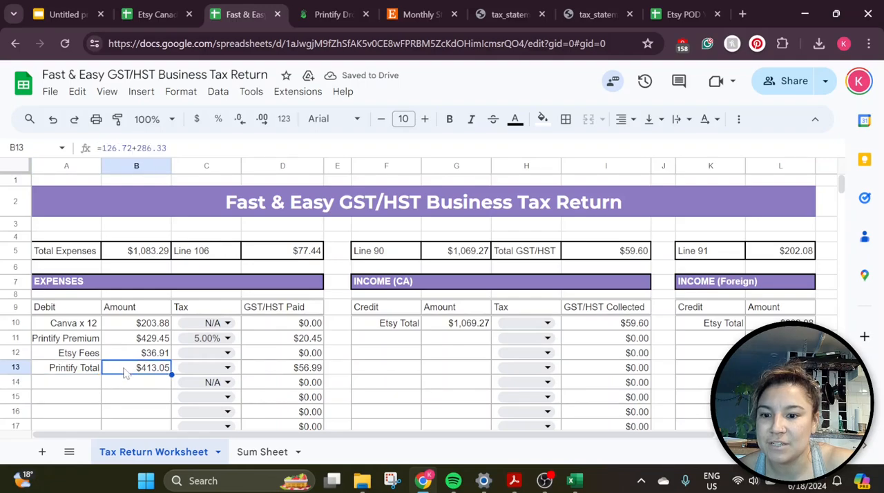
pyautogui.click(89, 386)
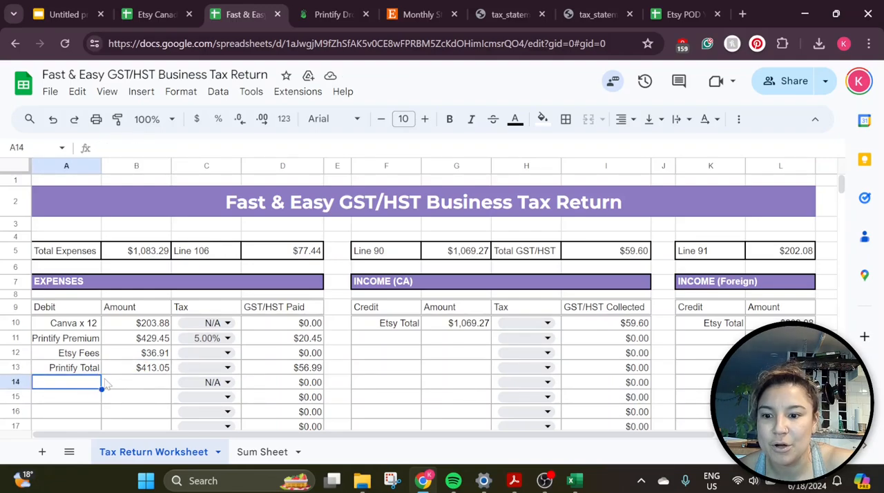
pyautogui.click(333, 14)
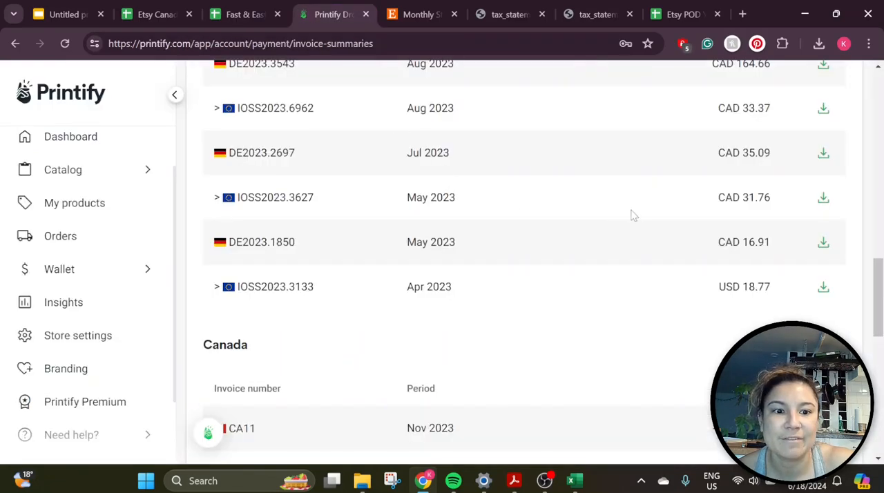
pyautogui.scroll(1, 703, 271)
pyautogui.scroll(2, 701, 269)
pyautogui.scroll(-2, 699, 270)
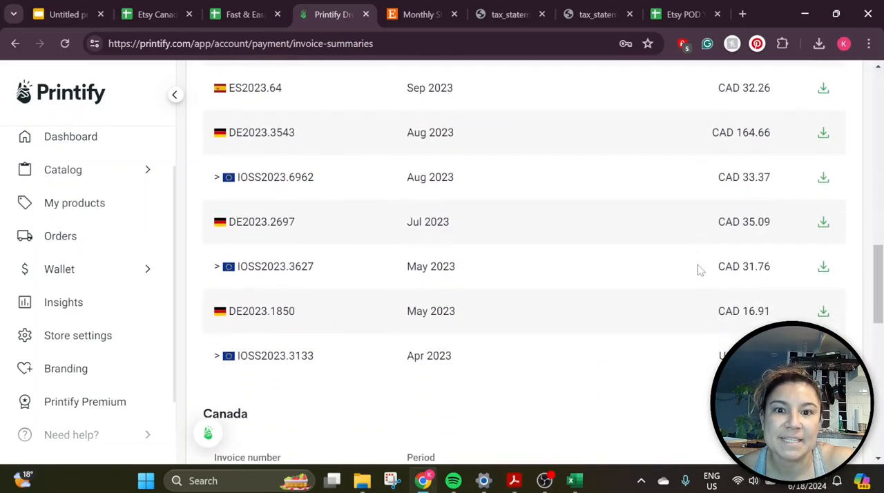
# Return to the Sum Sheet, then switch to Acrobat to view the June 2023 Printify Canada invoice summary PDF
pyautogui.click(243, 14)
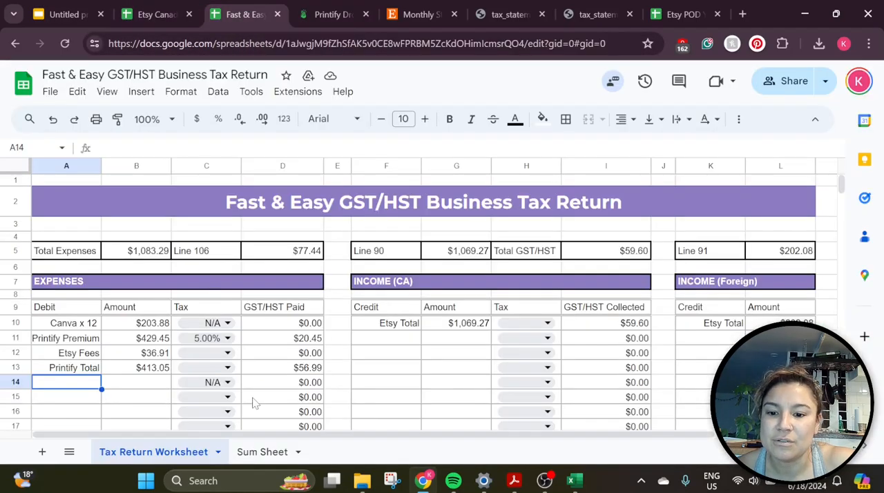
pyautogui.click(262, 451)
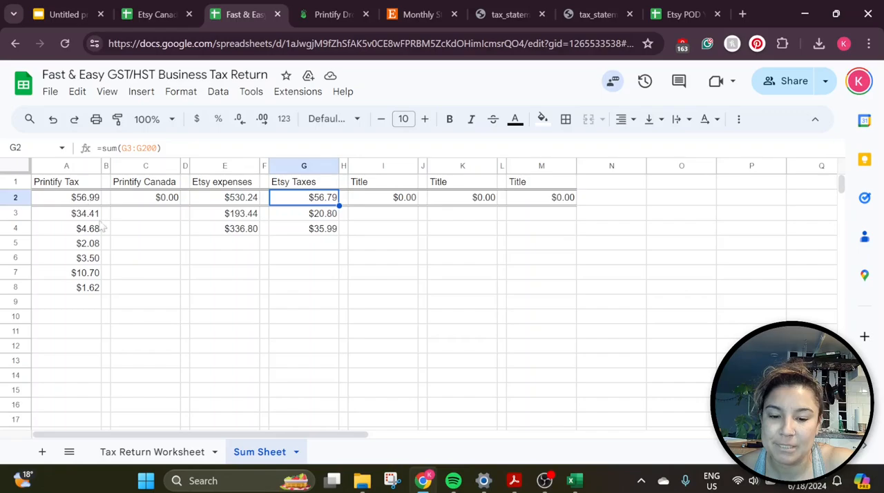
pyautogui.moveTo(510, 482)
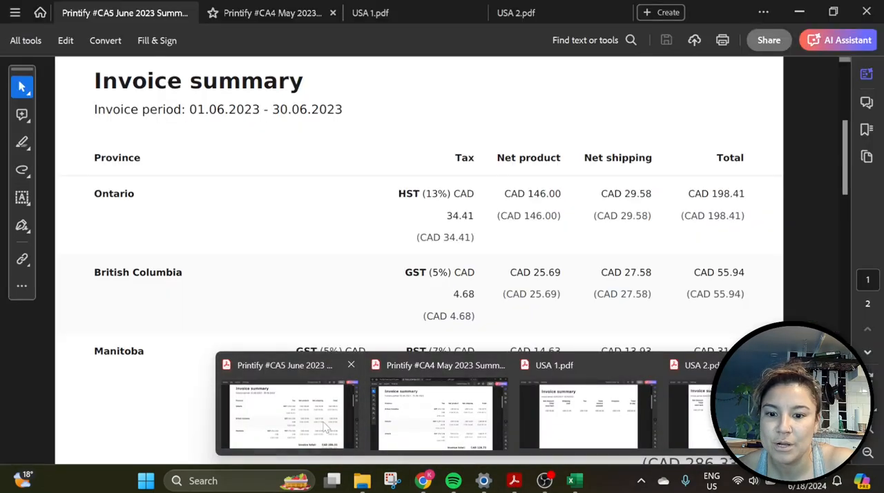
pyautogui.click(327, 428)
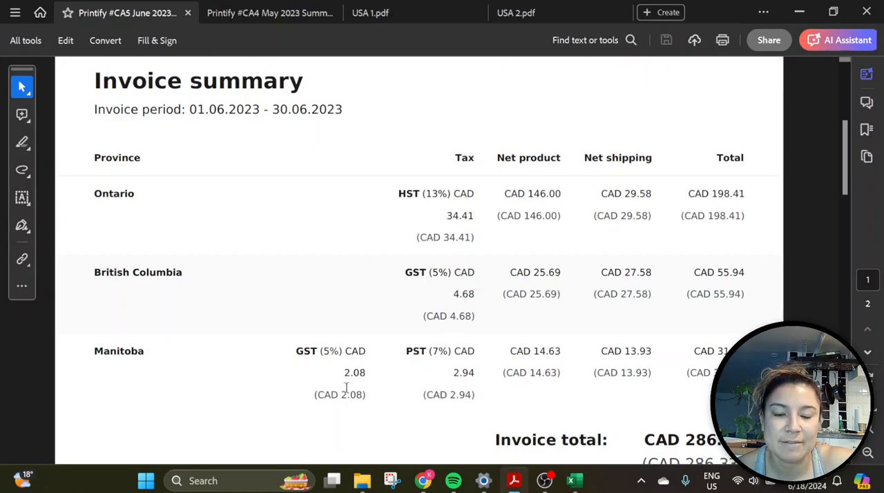
# Compare the Printify Tax entries on the Sum Sheet with the taxes in the May 2023 Printify Canada invoice PDF
pyautogui.click(422, 480)
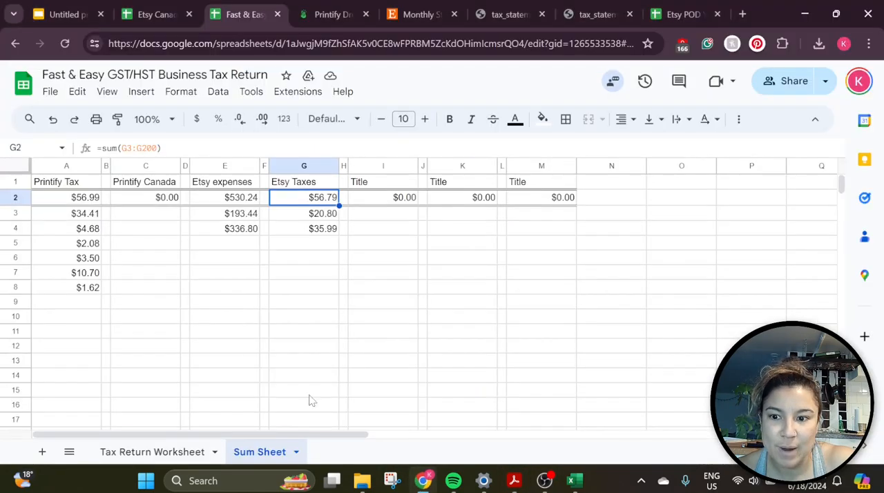
pyautogui.moveTo(82, 213); pyautogui.dragTo(87, 243)
pyautogui.click(86, 243)
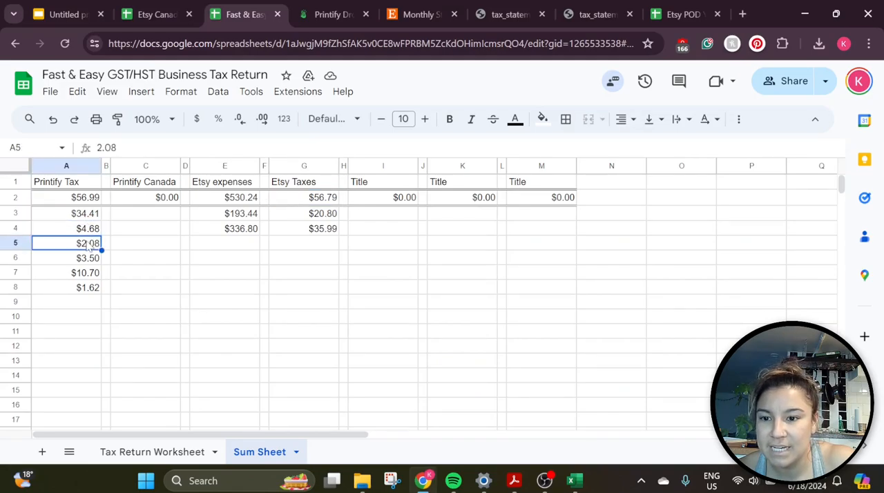
pyautogui.moveTo(513, 483)
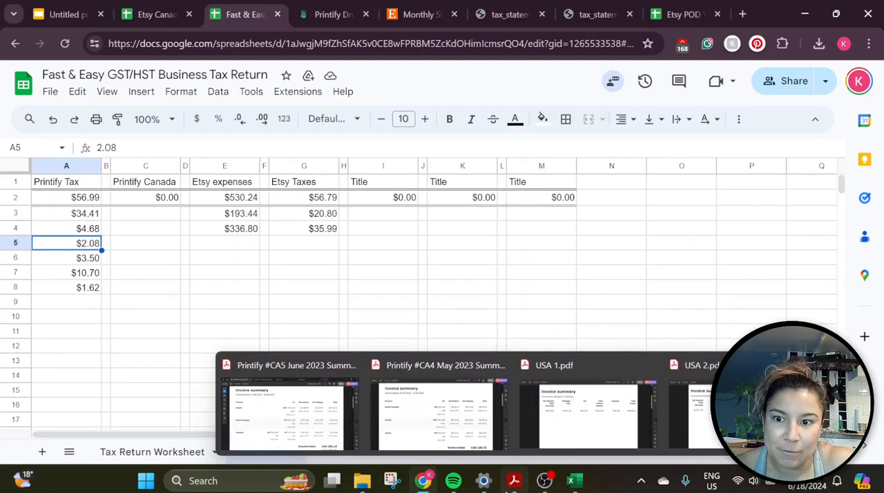
pyautogui.click(454, 435)
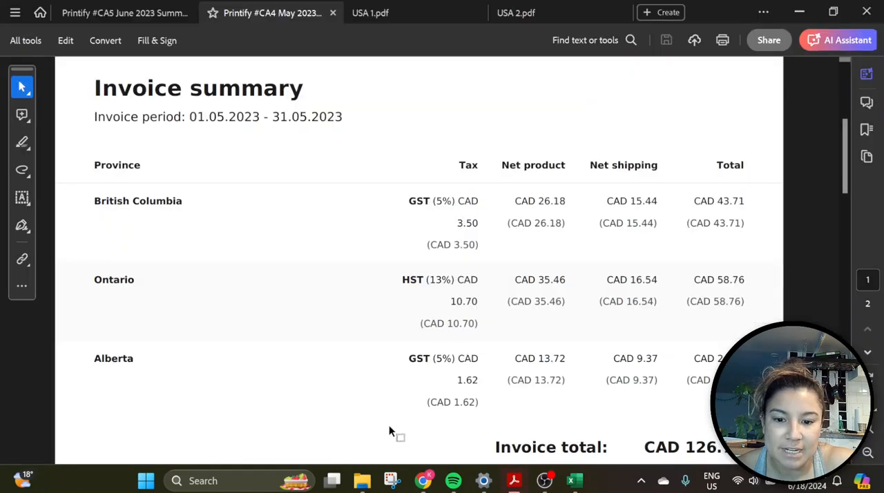
# Enter the May 2023 invoice total of 126.72 in C3 under Printify Canada on the Sum Sheet
pyautogui.click(421, 480)
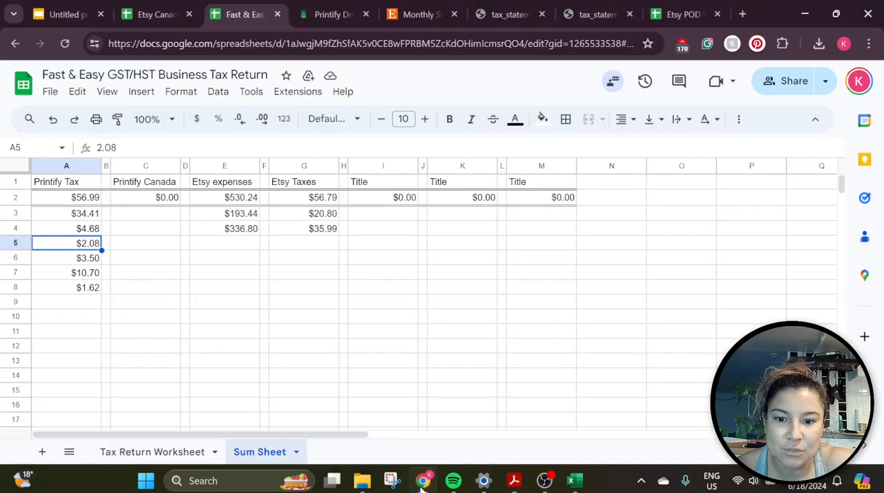
pyautogui.click(145, 221)
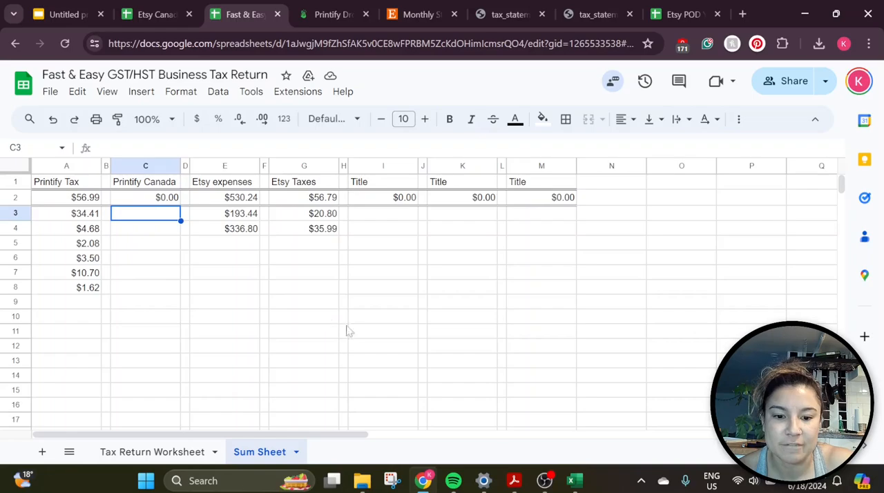
pyautogui.moveTo(516, 481)
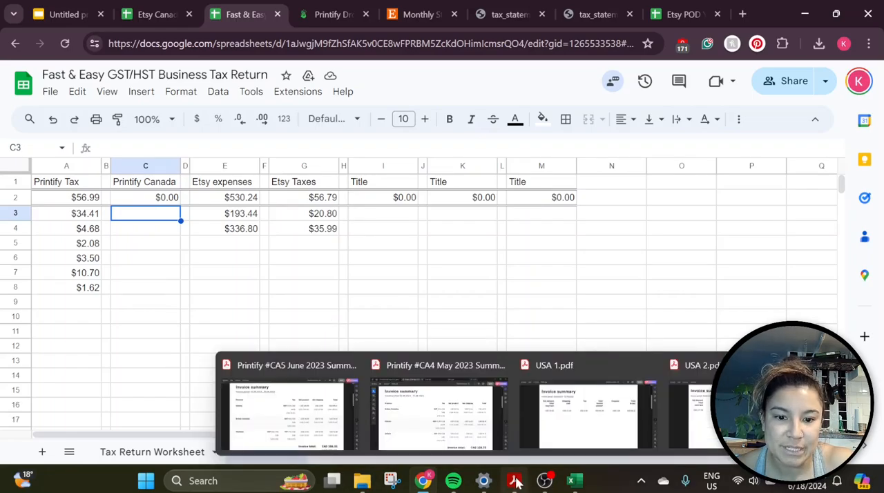
pyautogui.click(474, 418)
pyautogui.scroll(-1, 598, 404)
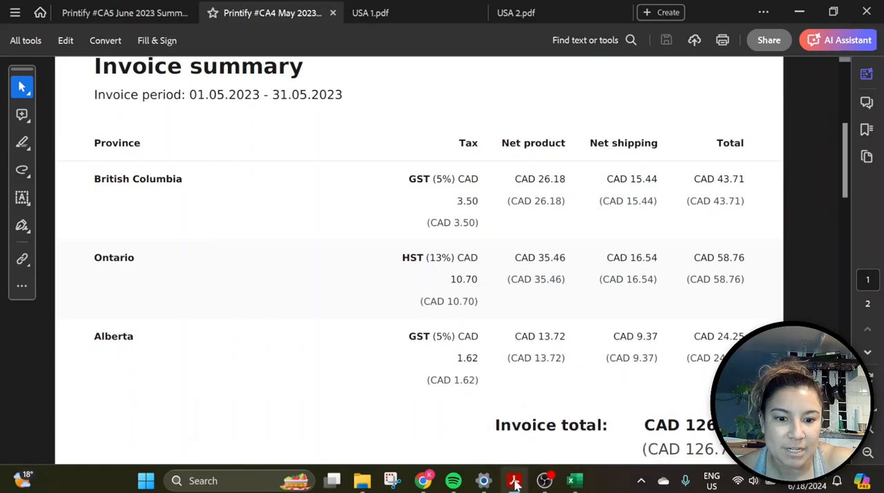
pyautogui.click(421, 478)
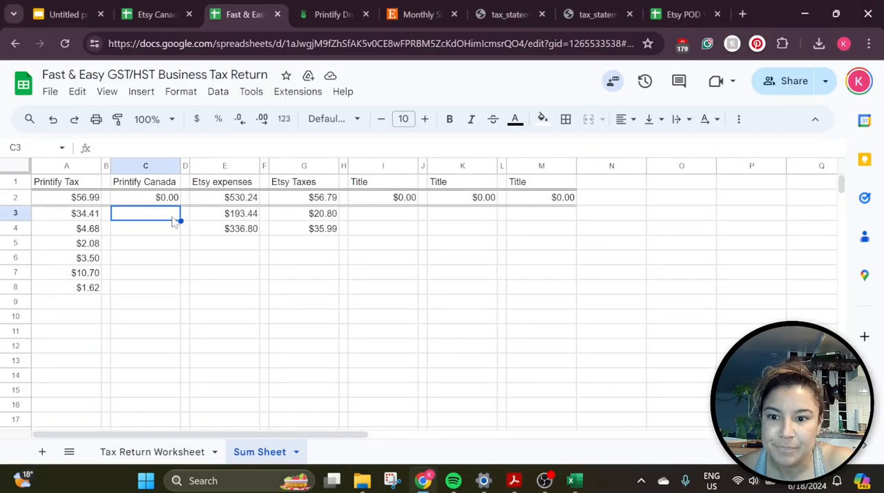
pyautogui.write('126.72')
# Enter the June 2023 invoice total of 286.33 in C4 and check the Printify Total row on the Tax Return Worksheet
pyautogui.moveTo(514, 480)
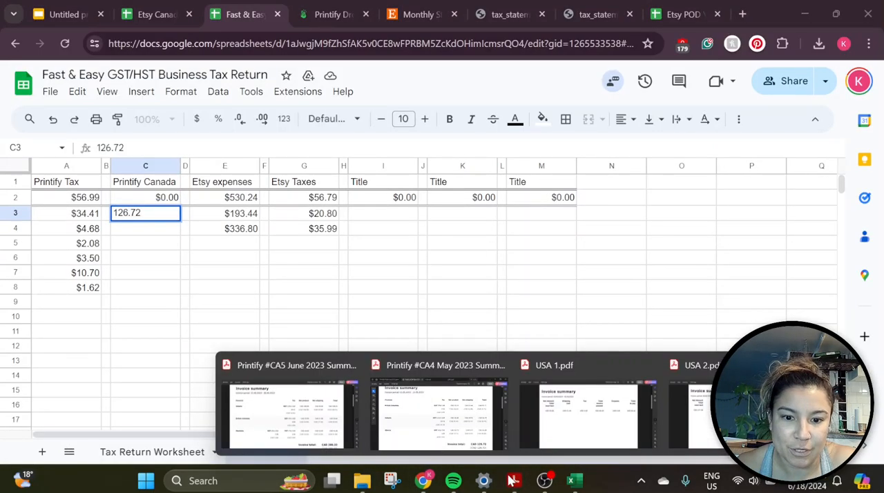
pyautogui.click(324, 441)
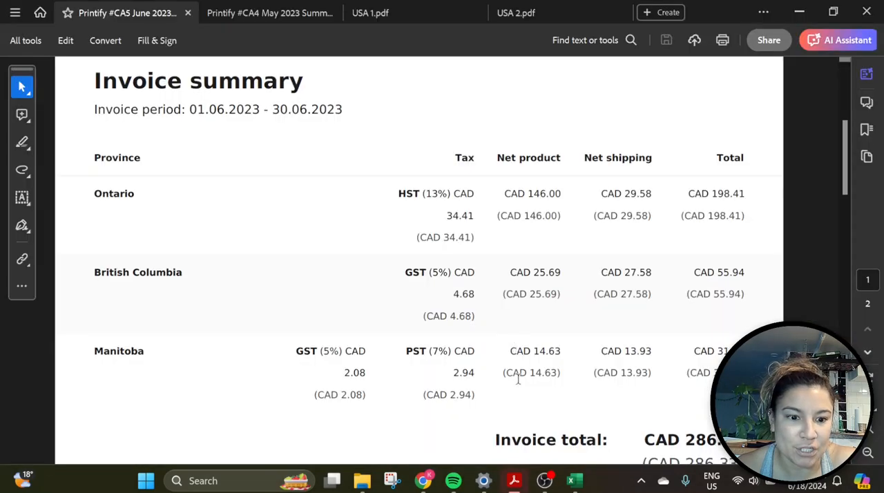
pyautogui.click(421, 480)
pyautogui.press('Return')
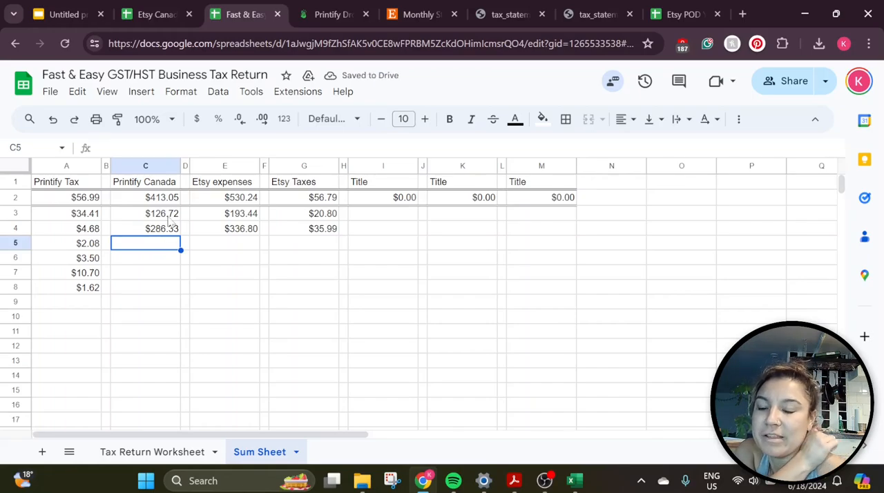
pyautogui.click(150, 463)
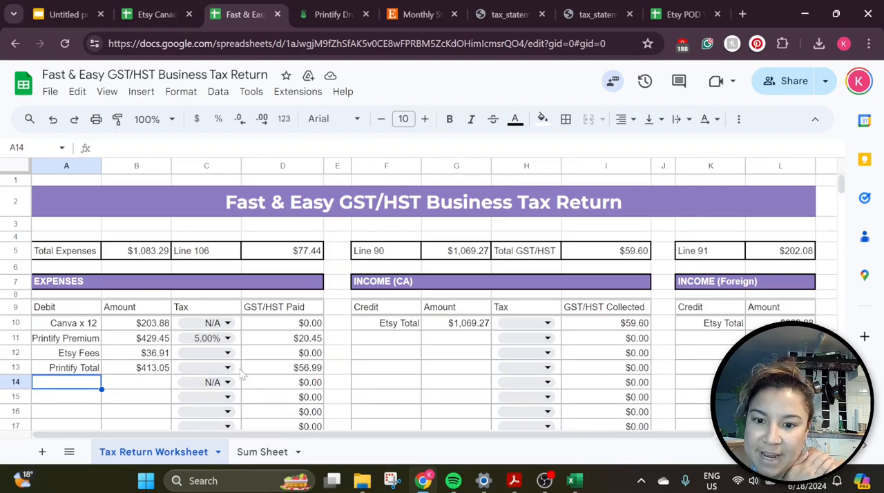
pyautogui.click(269, 454)
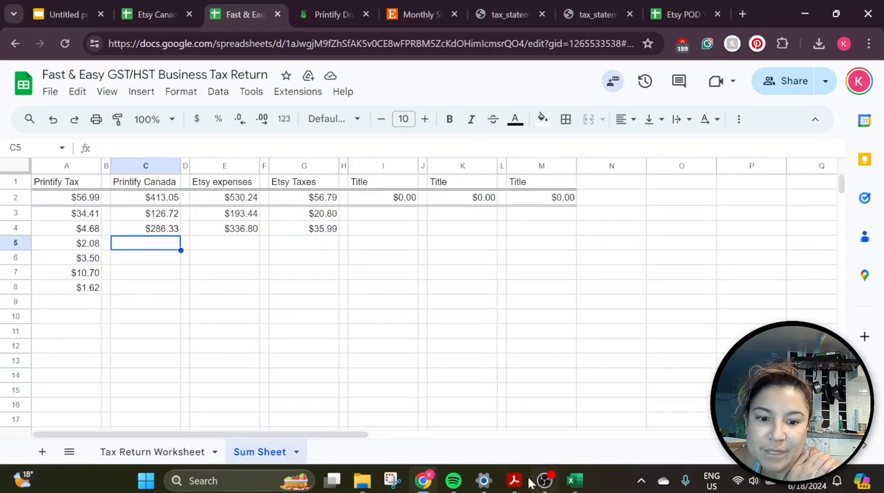
# Switch to Acrobat and review the totals to pay in the USA 1 and USA 2 invoice summaries
pyautogui.moveTo(512, 487)
pyautogui.moveTo(472, 440)
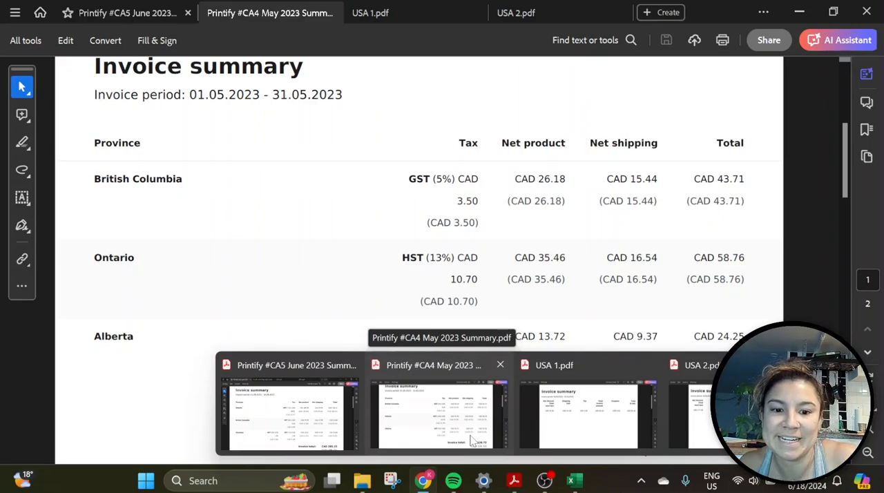
pyautogui.click(544, 417)
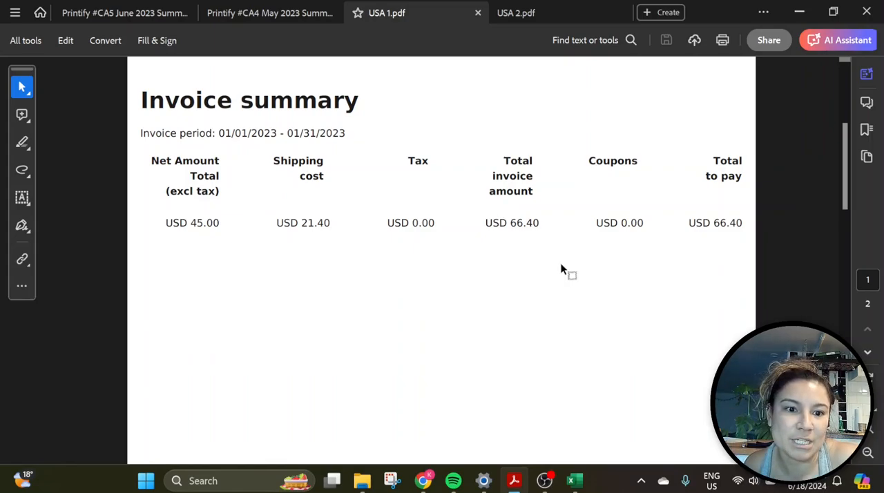
pyautogui.scroll(-3, 560, 269)
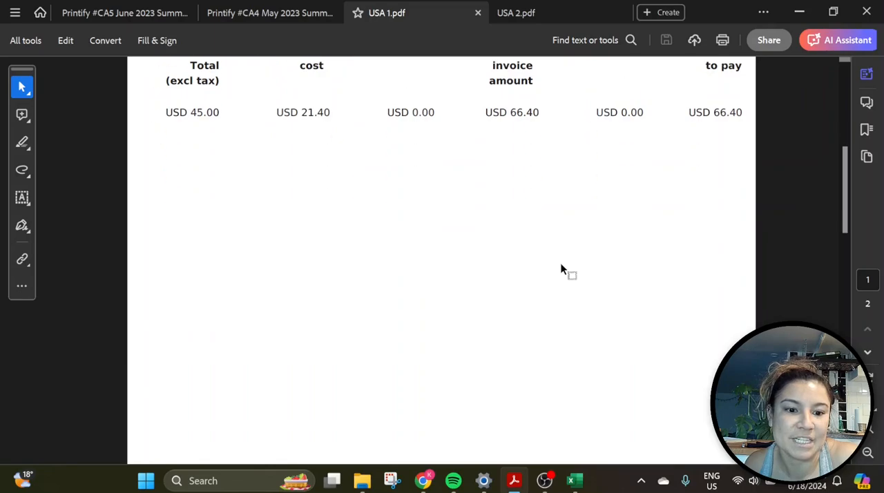
pyautogui.scroll(-3, 561, 269)
pyautogui.scroll(7, 561, 269)
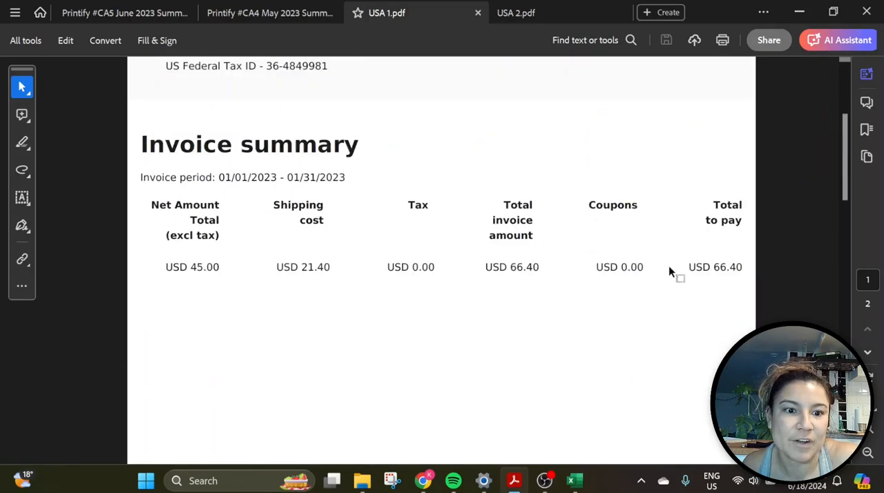
pyautogui.click(527, 14)
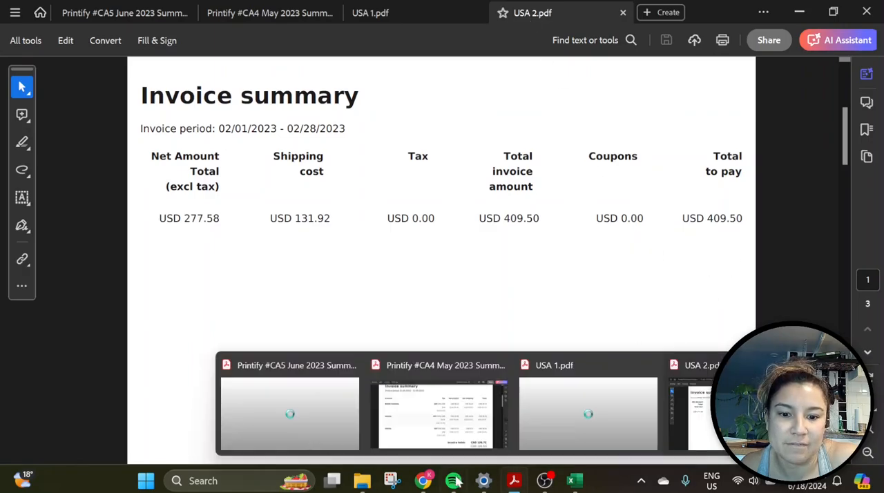
# Return to the Sum Sheet and enter the US invoice totals 66.40 and 409.50 in I3:I4
pyautogui.moveTo(422, 481)
pyautogui.click(407, 432)
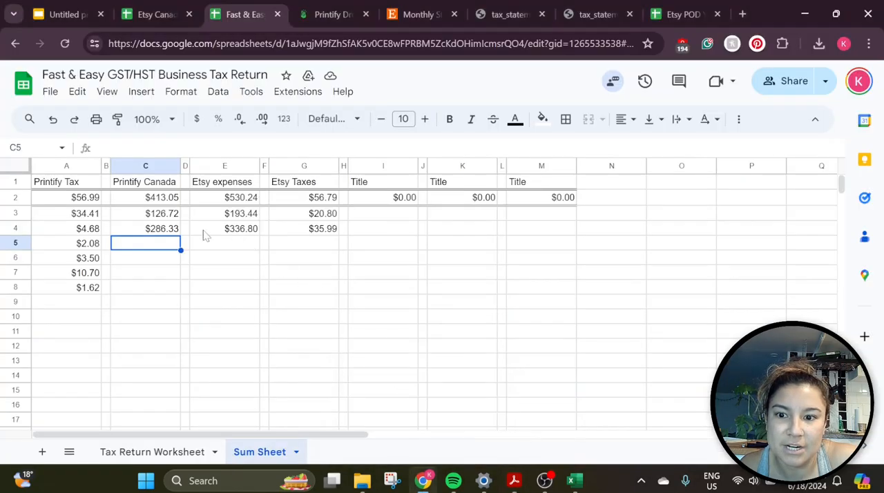
pyautogui.click(402, 219)
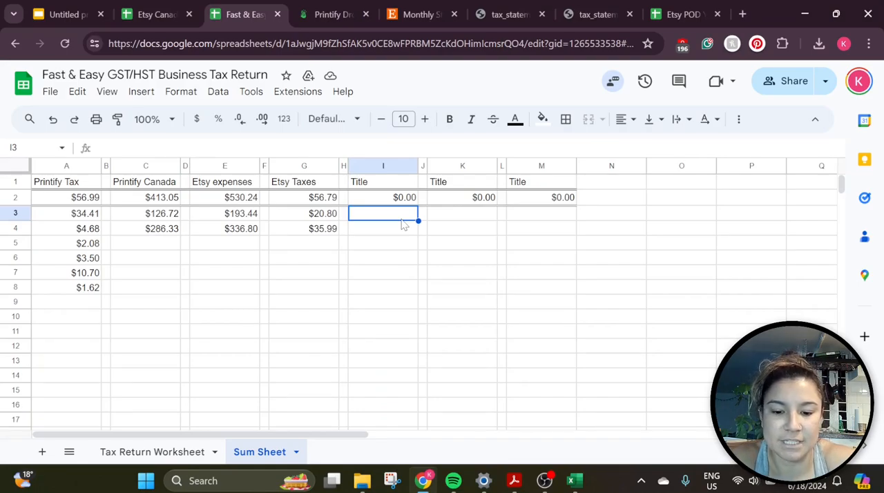
pyautogui.write('66.40')
pyautogui.press('Return')
pyautogui.write('409')
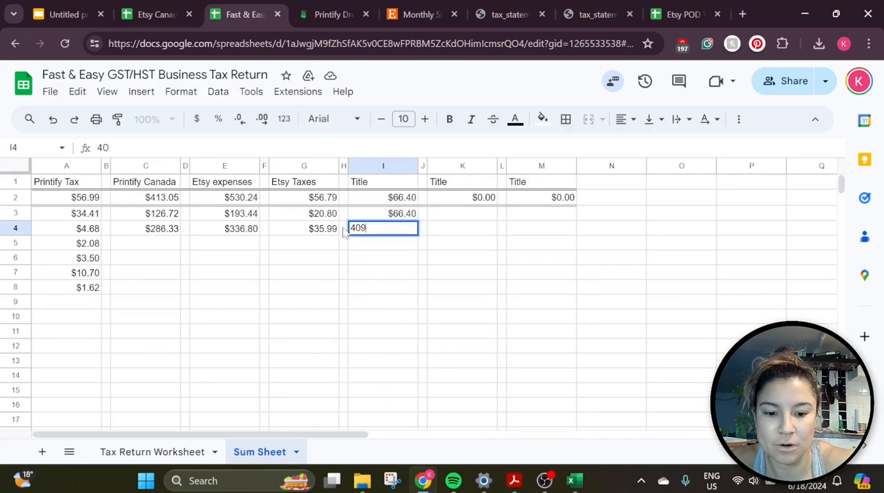
pyautogui.write('.50')
pyautogui.press('Return')
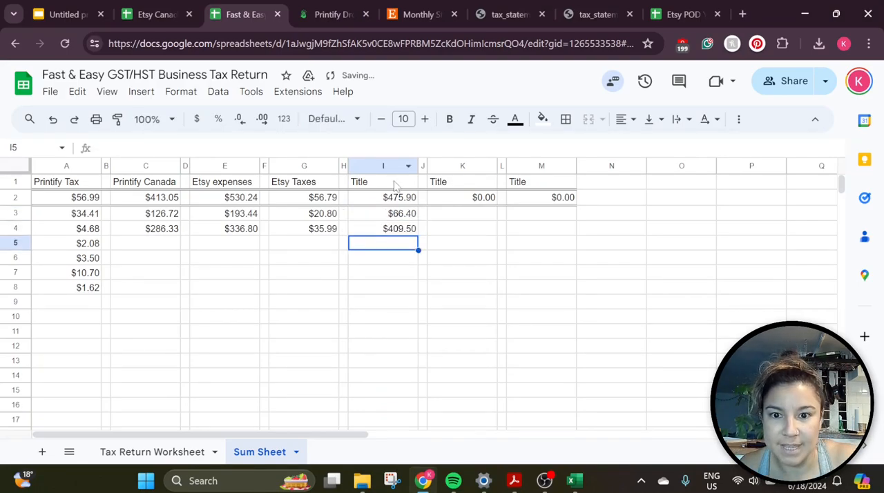
# Replace the placeholder title in I1 with "Printify USD"
pyautogui.doubleClick(397, 183)
pyautogui.press('BackSpace')
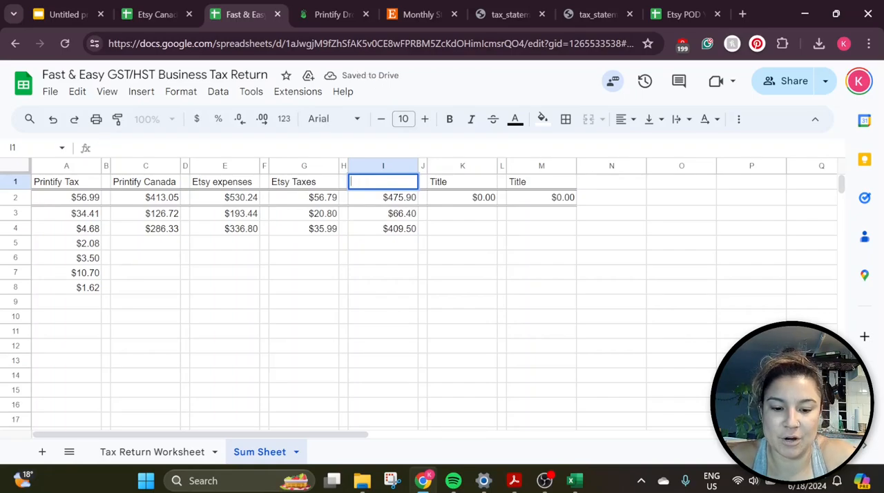
pyautogui.write('Printify USD')
pyautogui.press('Return')
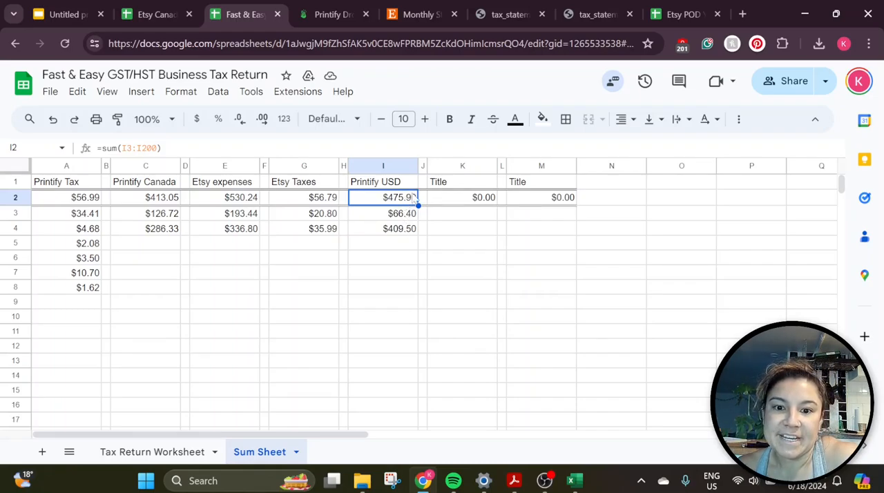
# Search Google in a new browser tab for "cad to usd average 2023"
pyautogui.click(741, 14)
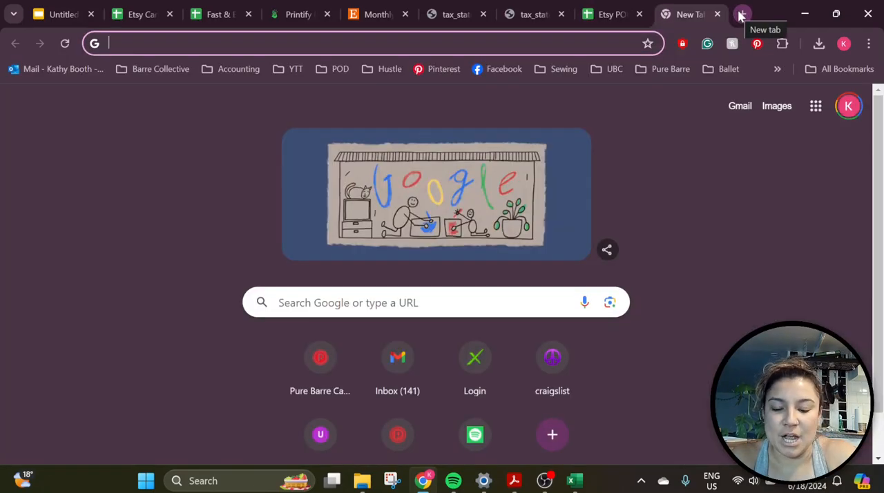
pyautogui.write('cad to usd ')
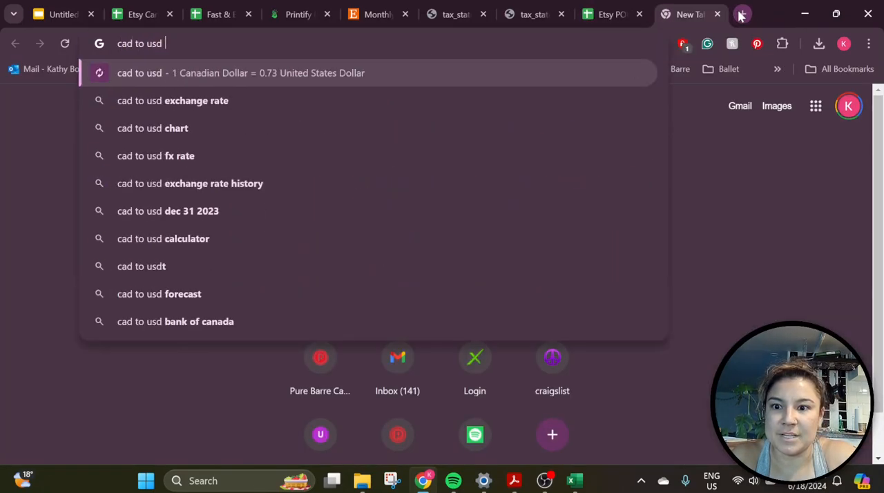
pyautogui.write('aver')
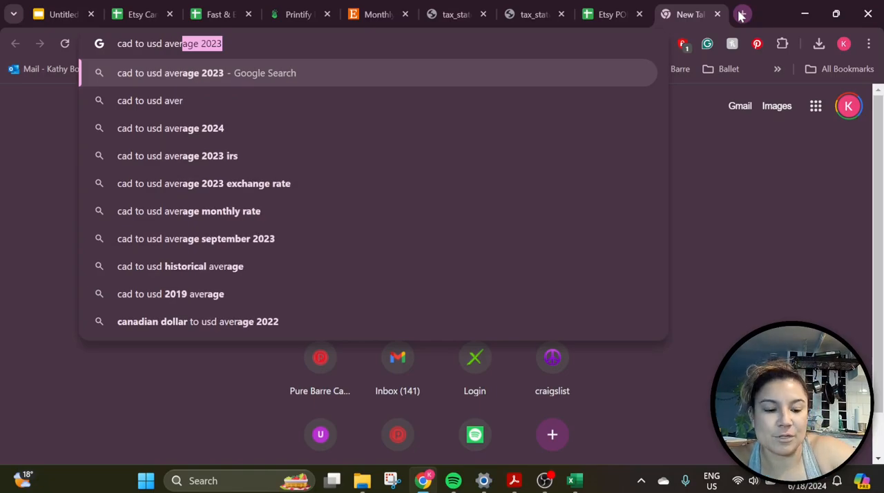
pyautogui.press('Right')
pyautogui.press('Return')
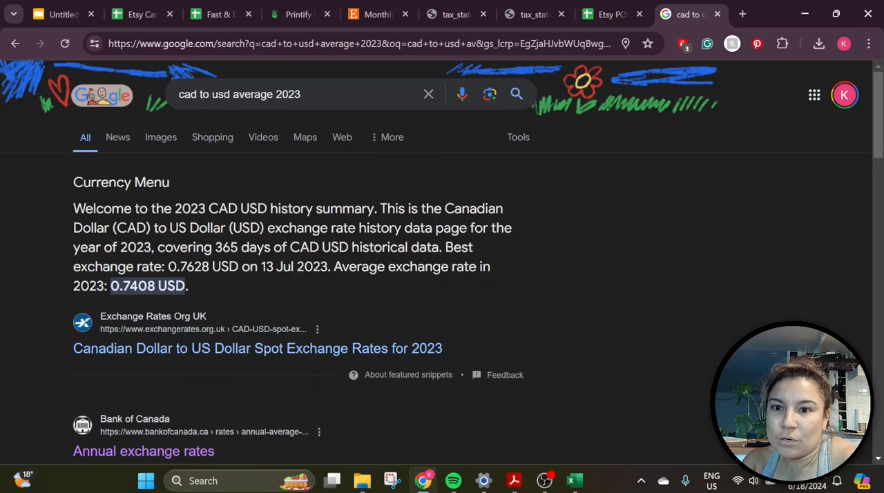
# Return to the Sum Sheet and convert the Printify USD total to CAD in O2 with =475.90/0.7408
pyautogui.click(215, 12)
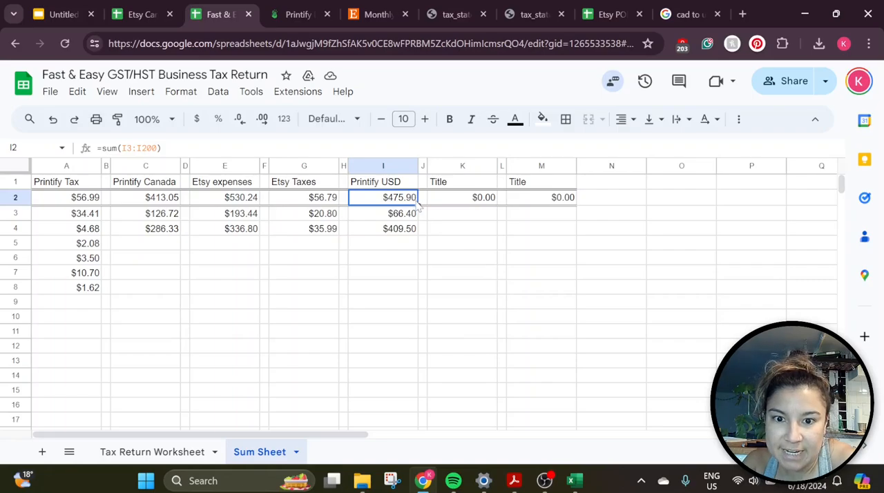
pyautogui.click(621, 201)
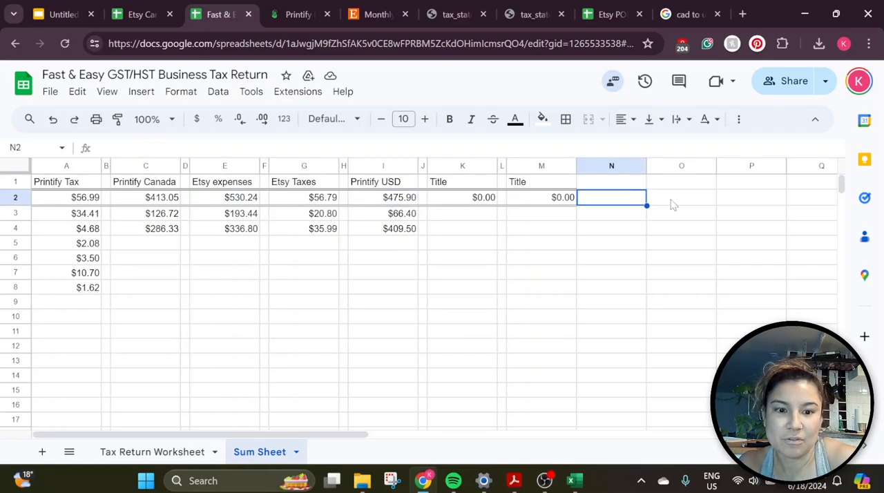
pyautogui.click(673, 205)
pyautogui.write('475')
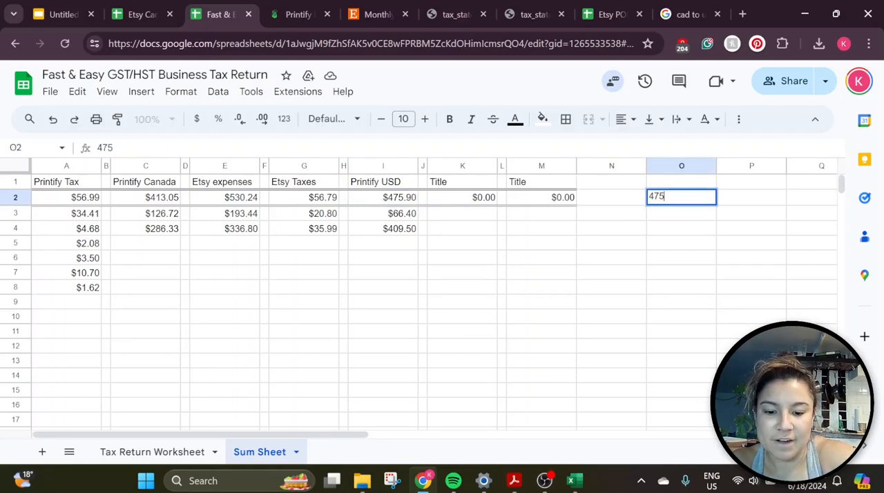
pyautogui.write('.90/0.74')
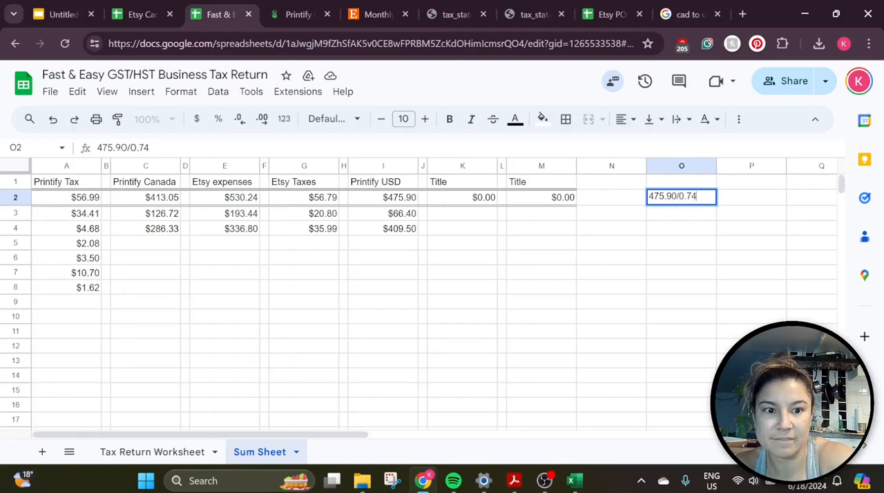
pyautogui.write('08')
pyautogui.press('Return')
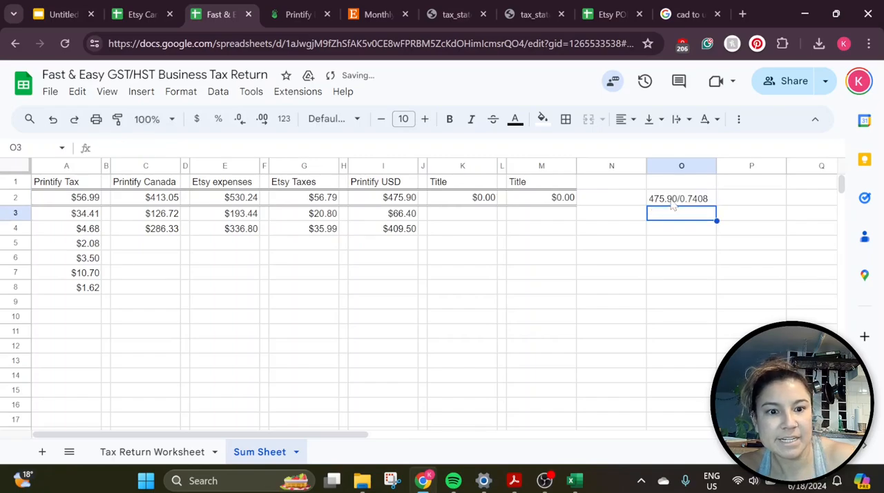
pyautogui.click(675, 205)
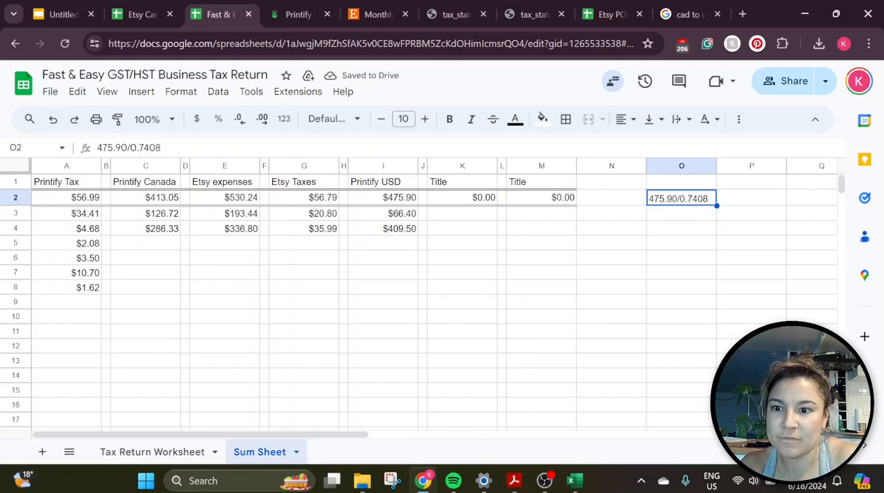
pyautogui.click(97, 148)
pyautogui.write('=')
pyautogui.press('Return')
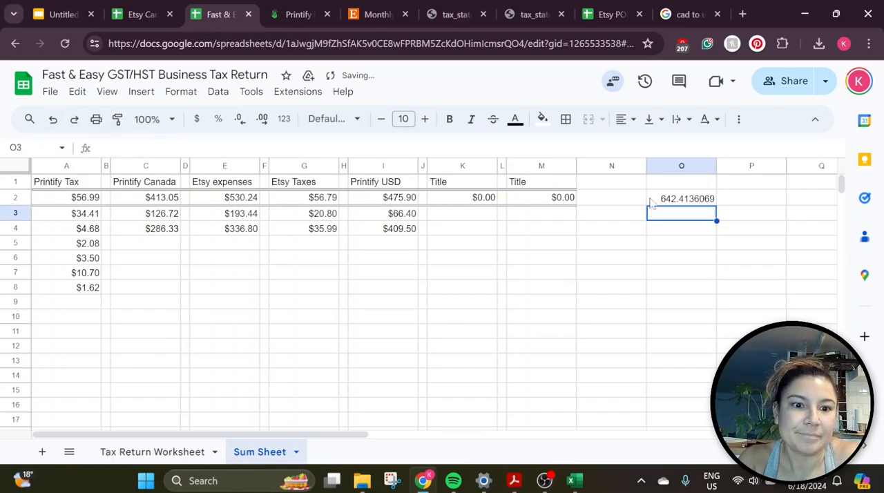
# Check the 475.90 USD conversion with a Google search in a new browser tab
pyautogui.click(690, 13)
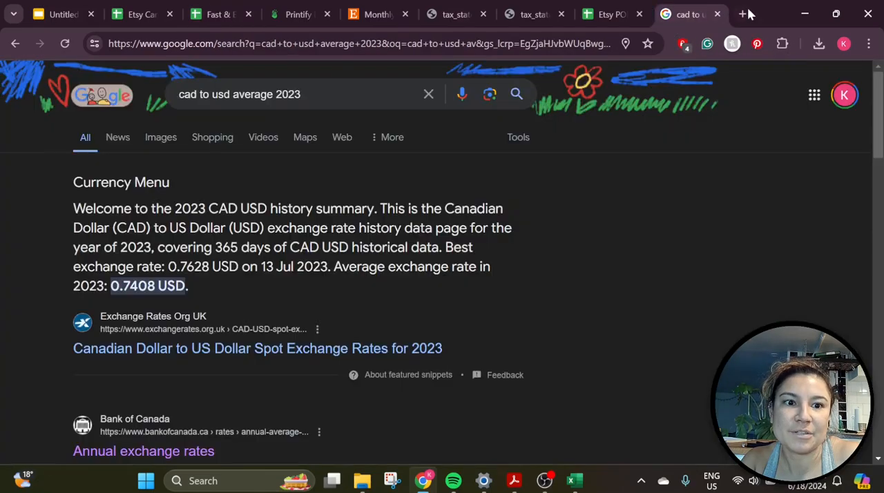
pyautogui.click(742, 14)
pyautogui.write('475.90/0.7408')
pyautogui.press('Return')
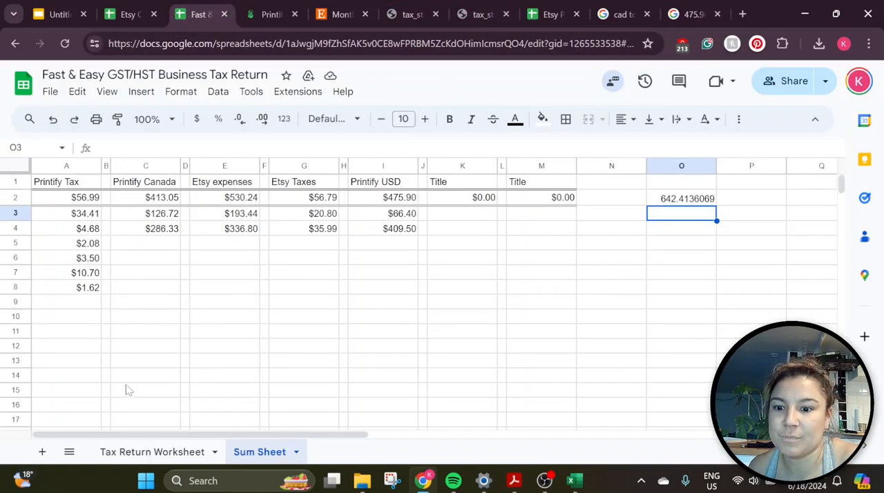
# Add a "Printify USD" expense of 642.41 in row 14 of the Tax Return Worksheet and check the Line 106 total
pyautogui.click(131, 450)
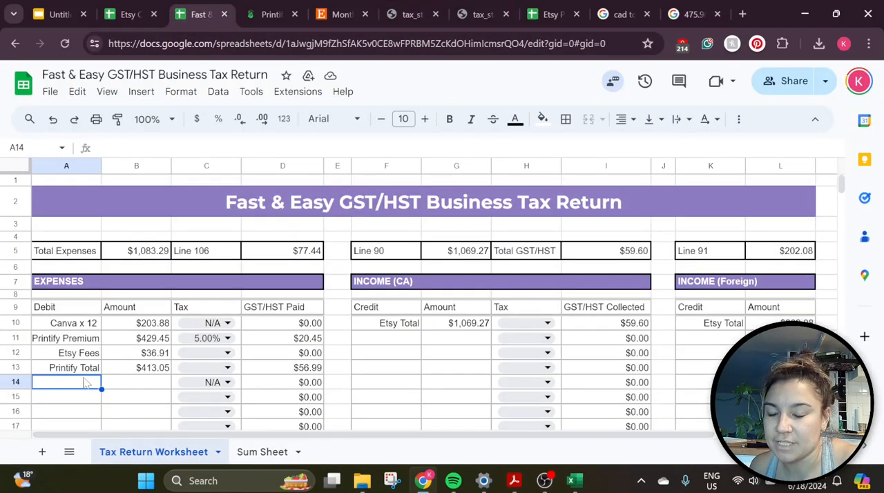
pyautogui.write('Printify USD')
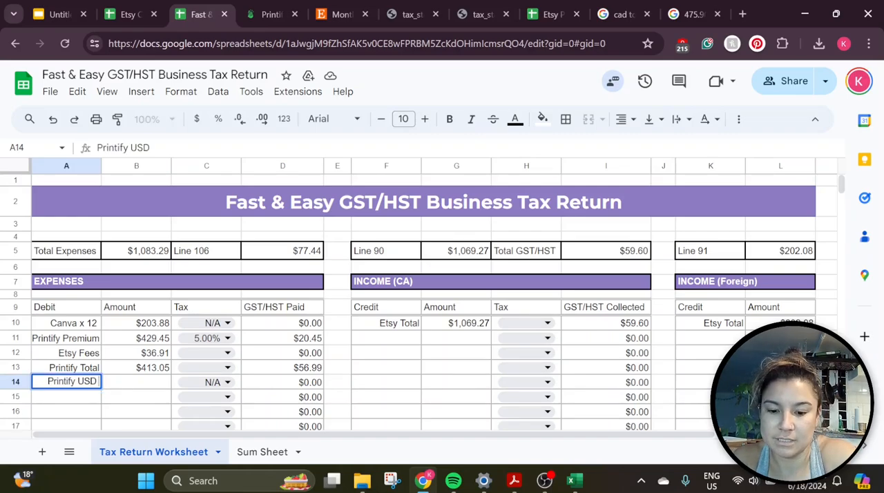
pyautogui.press('Tab')
pyautogui.write('6')
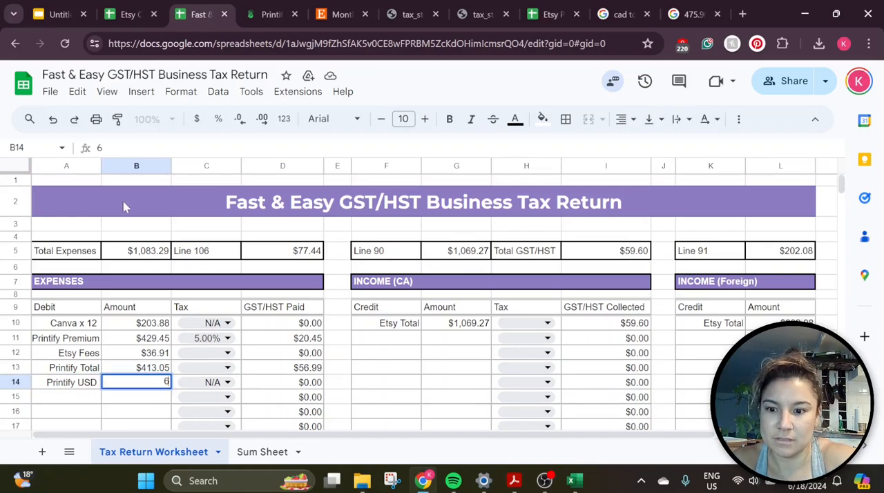
pyautogui.write('42.41')
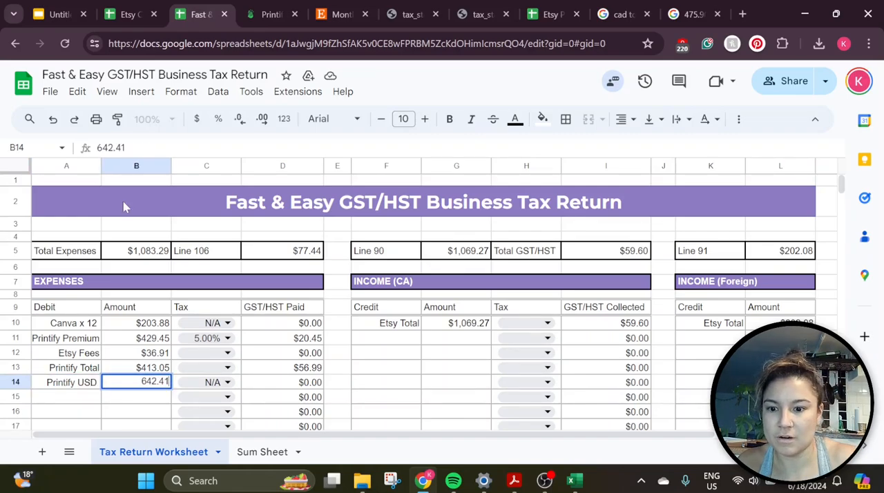
pyautogui.click(268, 386)
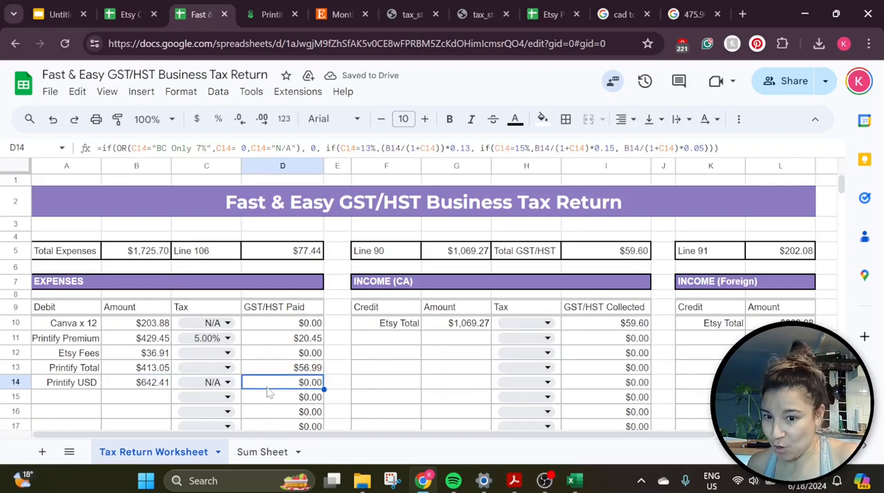
pyautogui.click(271, 254)
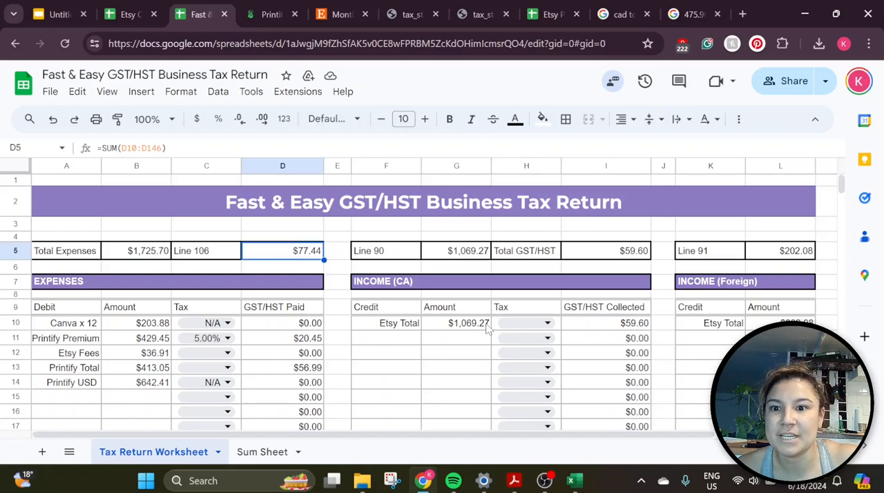
# Switch to the Etsy Shop Manager and open the Download Data page in the shop options
pyautogui.click(343, 15)
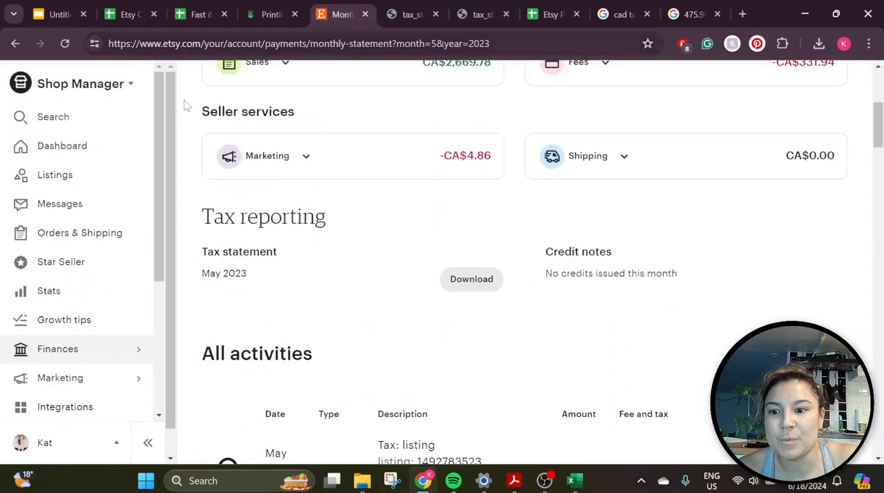
pyautogui.scroll(-1, 123, 304)
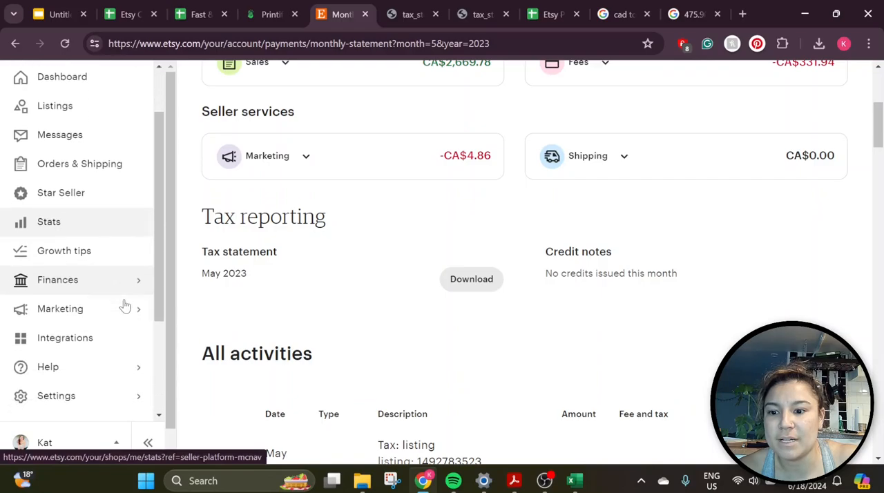
pyautogui.click(127, 398)
pyautogui.click(128, 211)
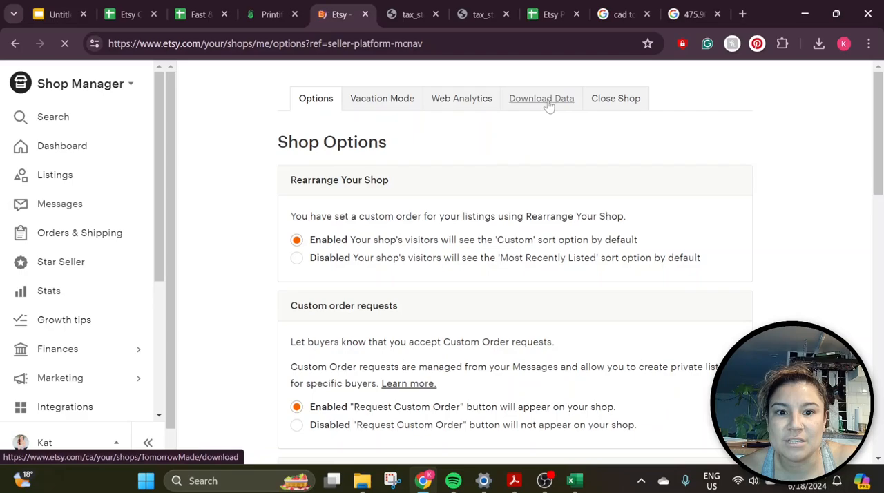
pyautogui.click(547, 104)
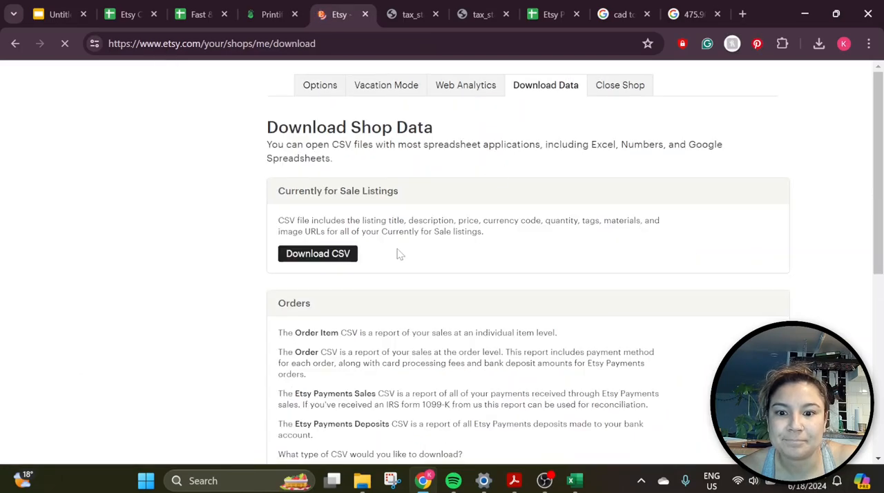
# Download the Orders CSV for the full year 2023
pyautogui.scroll(-4, 396, 253)
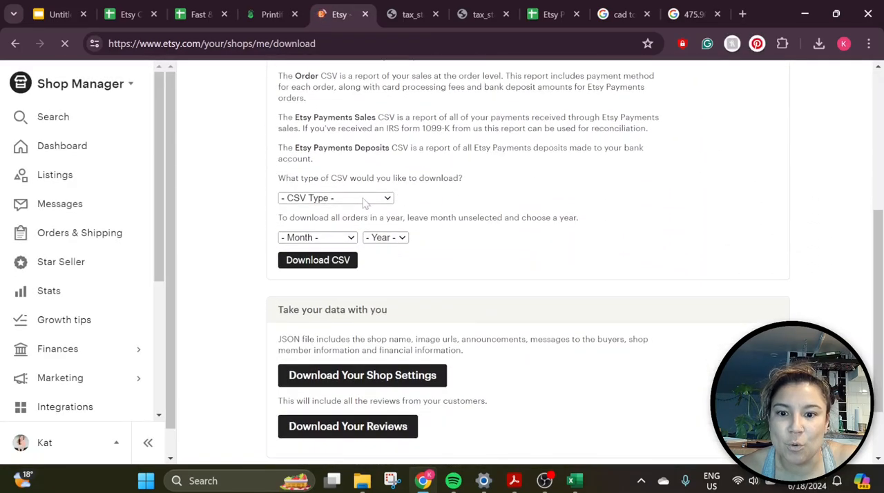
pyautogui.click(366, 199)
pyautogui.click(362, 234)
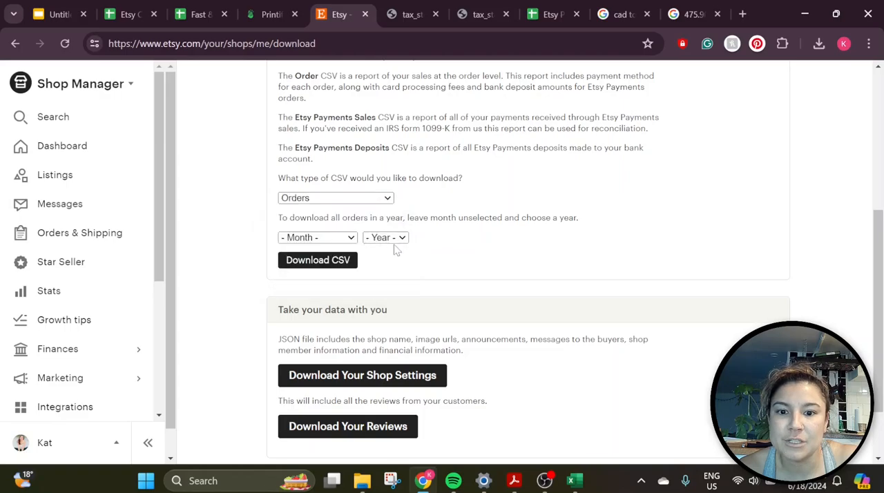
pyautogui.click(397, 239)
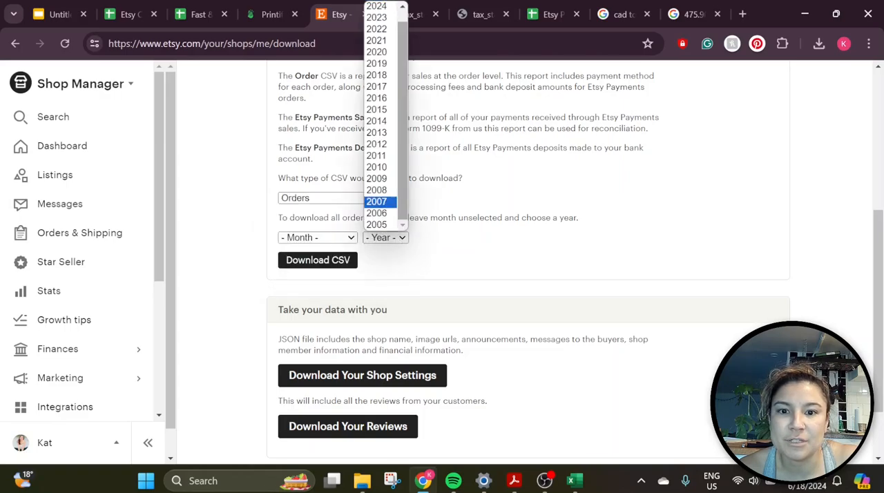
pyautogui.click(377, 18)
pyautogui.click(317, 261)
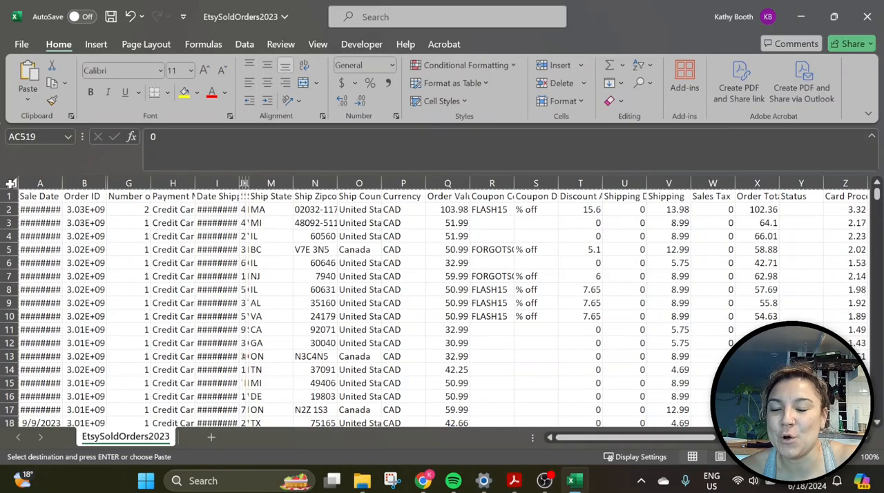
# Select the entire EtsySoldOrders2023 sheet in Excel, then show the PasteOrdersReport sheet of the Etsy Canada GST/HST Remittance Calculator
pyautogui.click(11, 183)
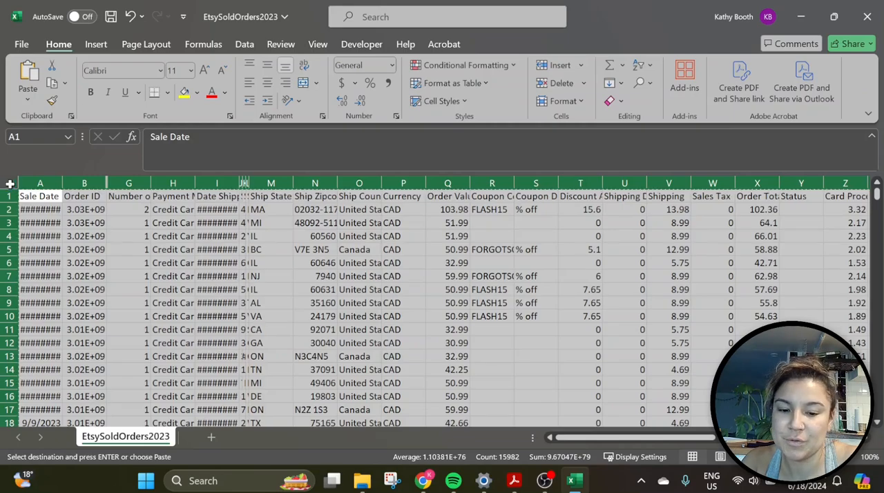
pyautogui.click(424, 481)
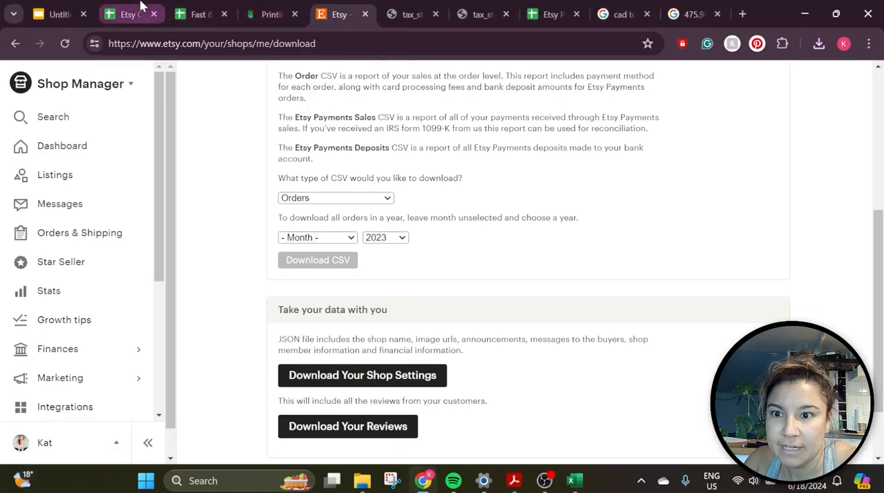
pyautogui.click(137, 14)
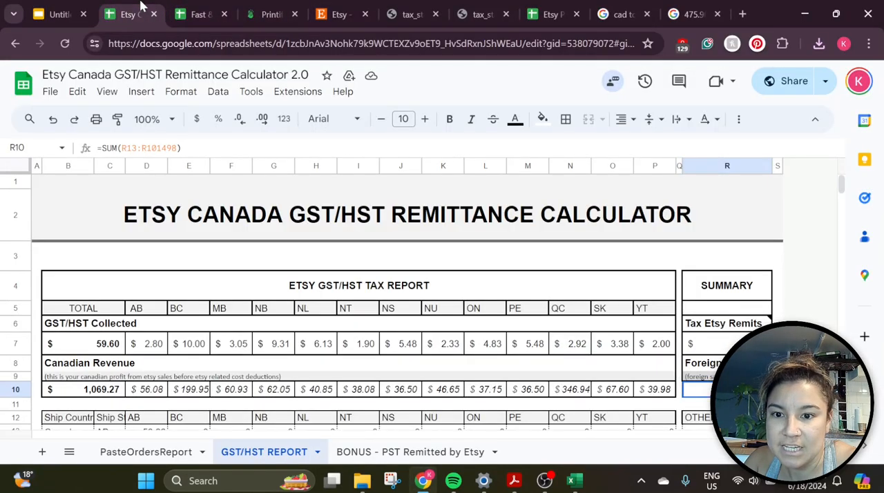
pyautogui.click(147, 456)
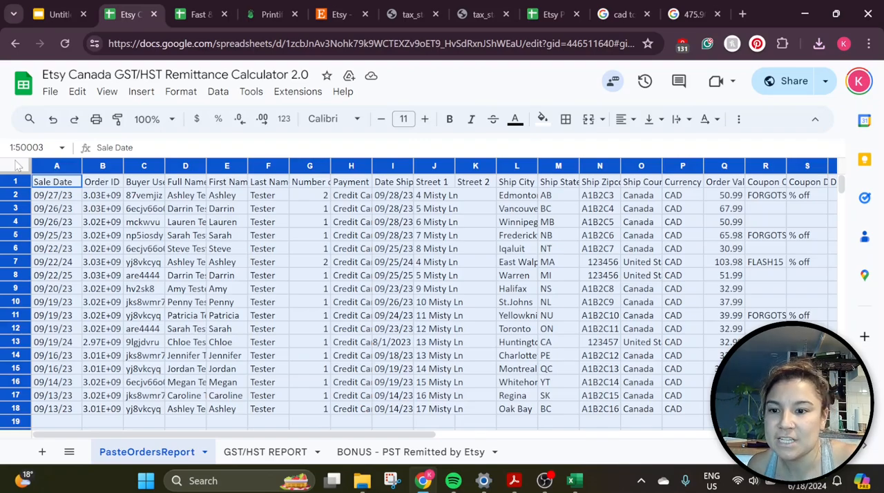
# Review the total GST/HST Collected, Canadian Revenue and Foreign Revenue on the GST/HST REPORT sheet
pyautogui.click(243, 458)
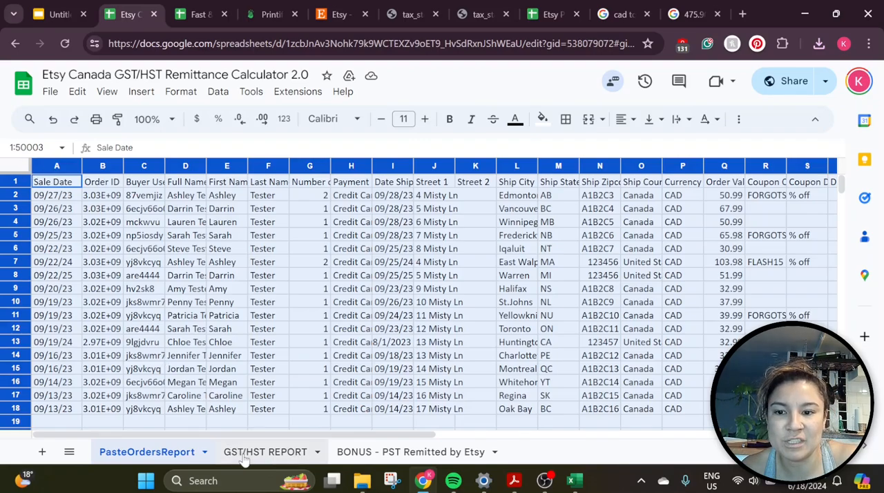
pyautogui.scroll(-2, 89, 308)
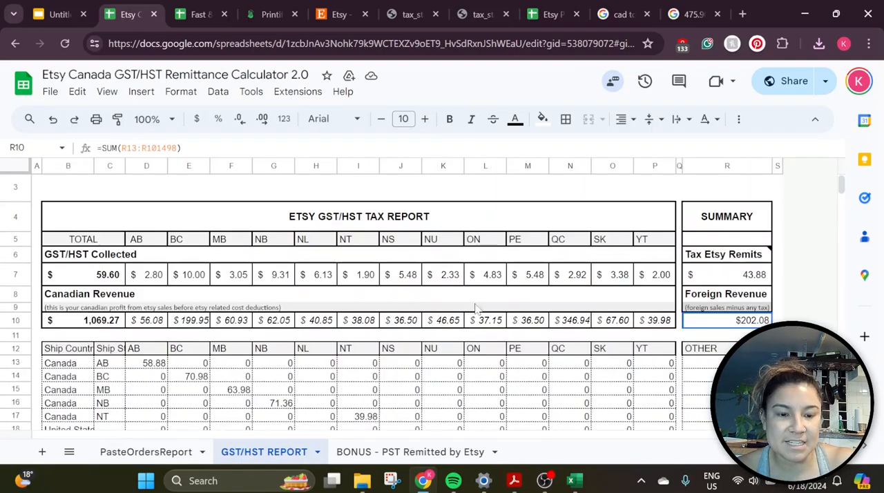
pyautogui.click(84, 277)
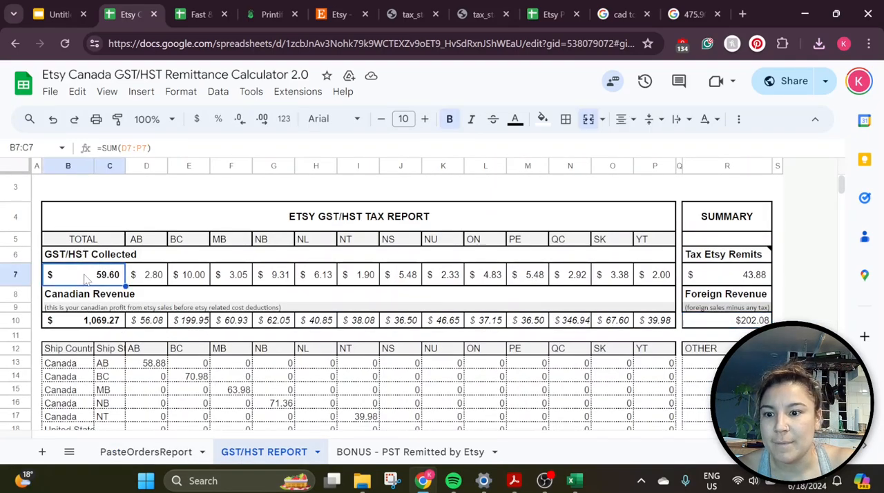
pyautogui.click(105, 323)
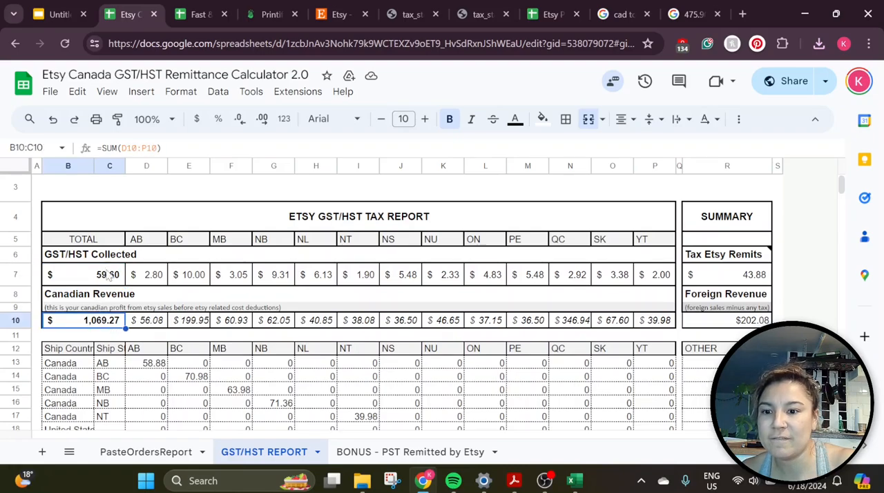
pyautogui.click(107, 275)
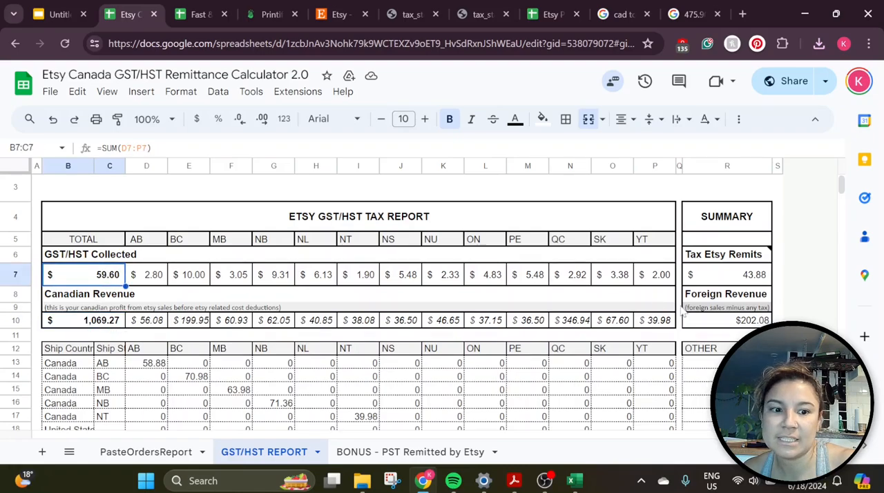
pyautogui.click(714, 323)
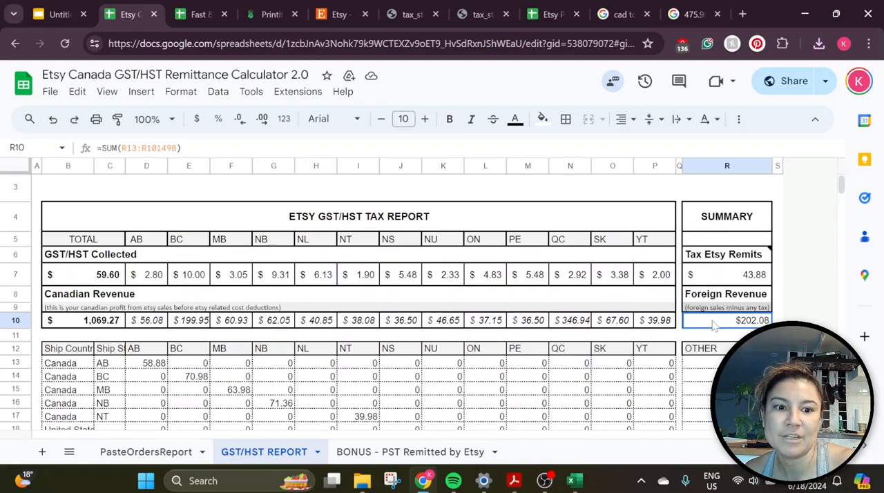
# Compare the Etsy Total amount and GST/HST Collected in the tax return worksheet with the totals and Foreign Revenue on the GST/HST REPORT sheet
pyautogui.click(205, 5)
pyautogui.click(416, 324)
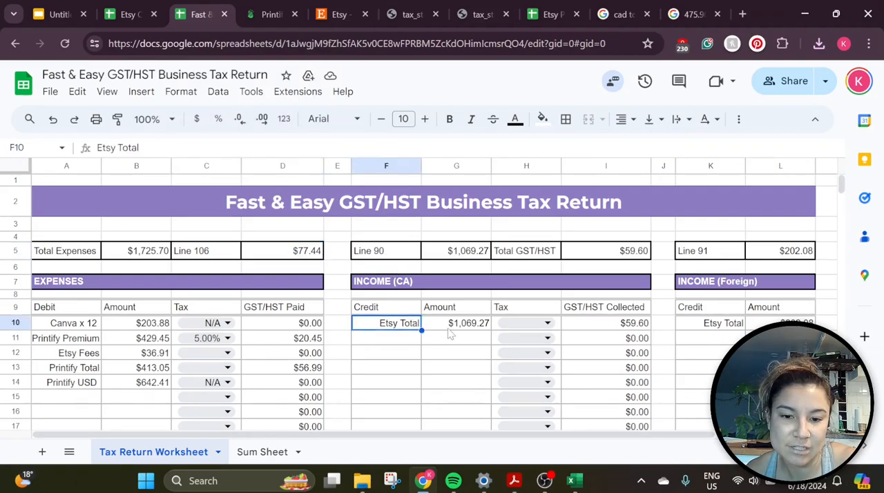
pyautogui.click(452, 329)
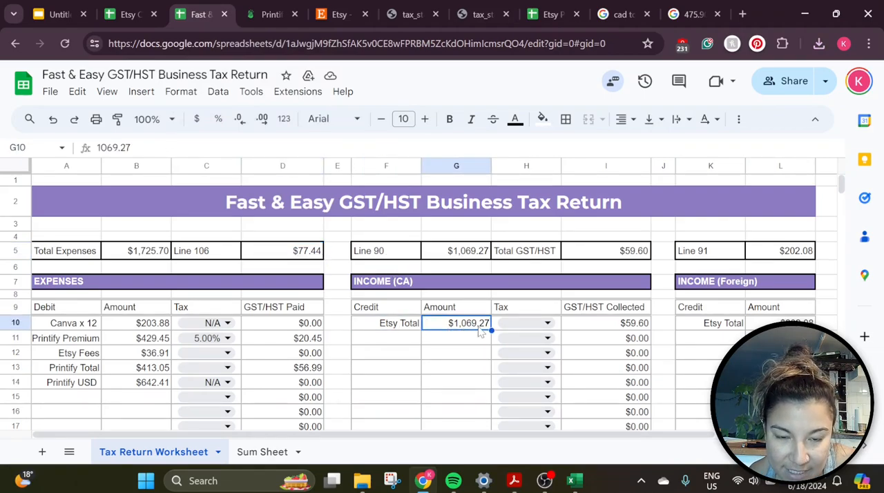
pyautogui.click(599, 331)
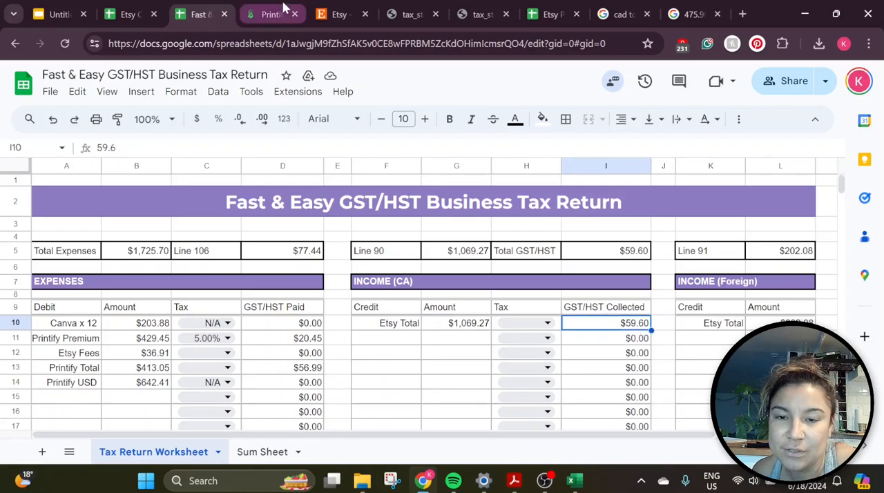
pyautogui.click(128, 14)
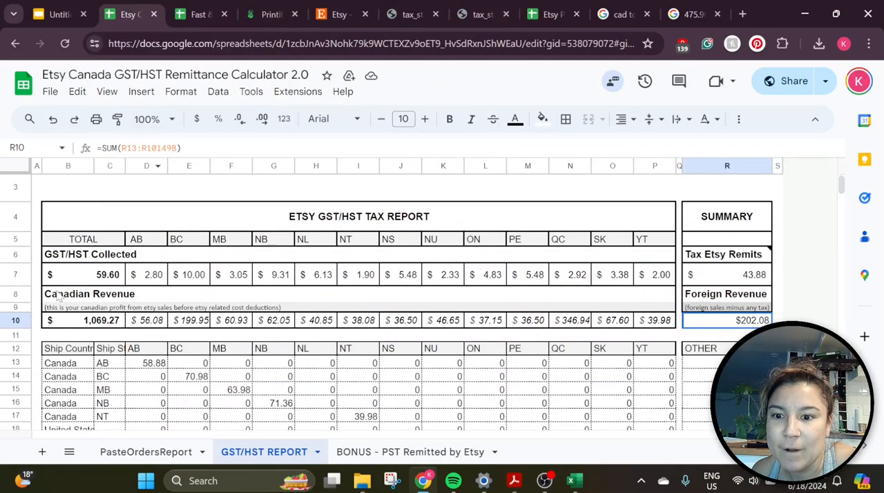
pyautogui.click(87, 280)
pyautogui.click(103, 322)
pyautogui.click(101, 276)
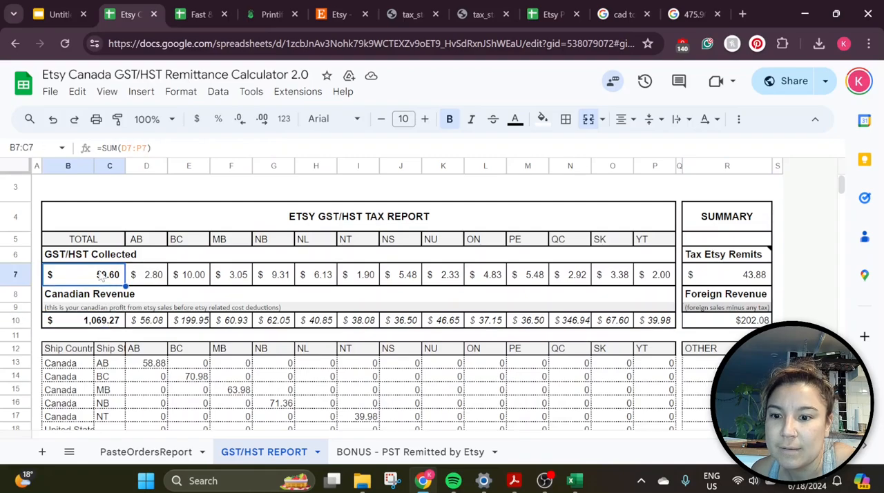
pyautogui.click(727, 320)
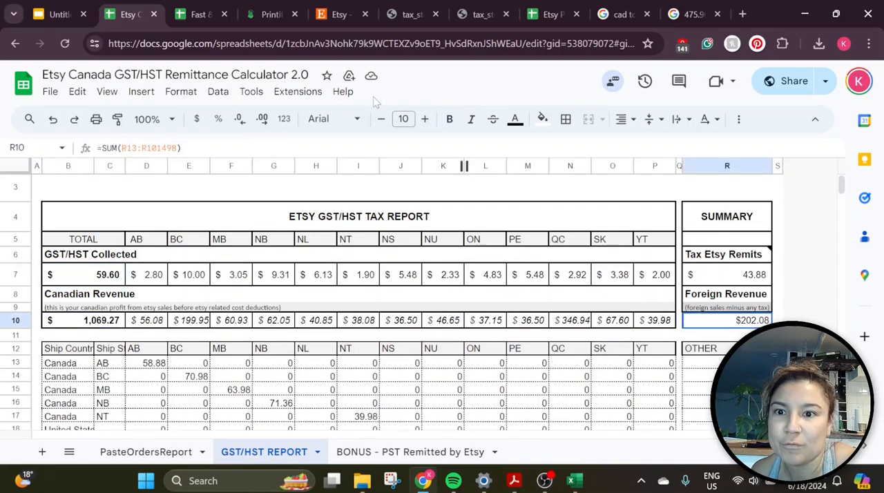
# Return to the Fast & Easy GST/HST Business Tax Return and check the Line 91 foreign income total
pyautogui.click(199, 14)
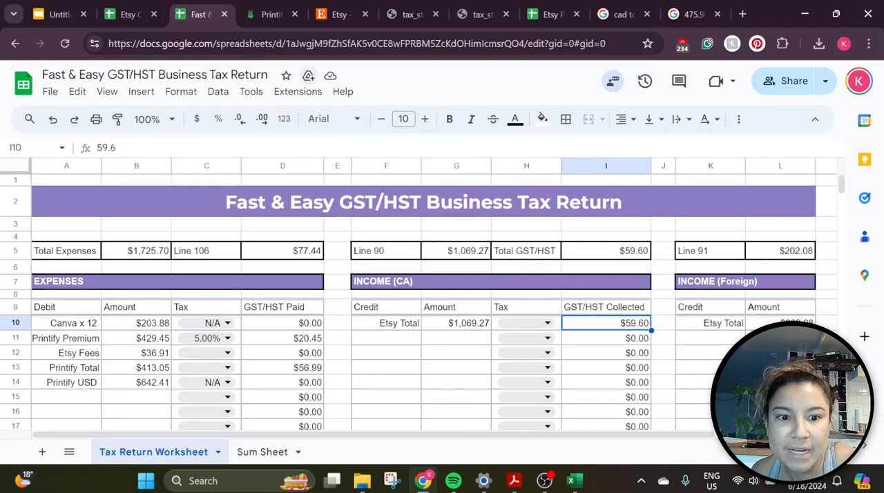
pyautogui.click(803, 250)
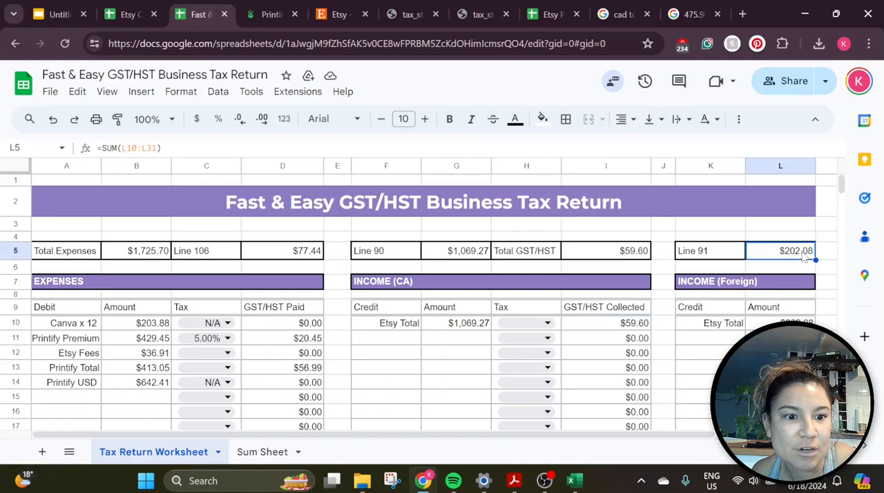
pyautogui.click(689, 255)
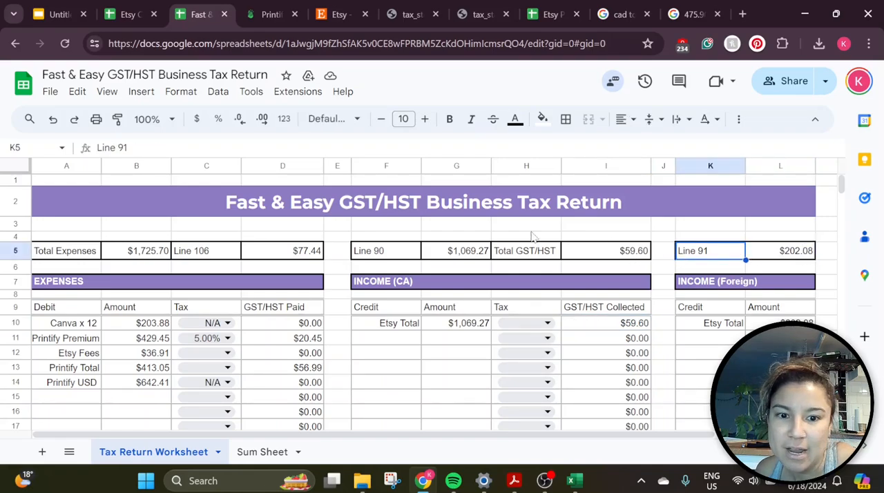
pyautogui.click(778, 252)
pyautogui.click(731, 256)
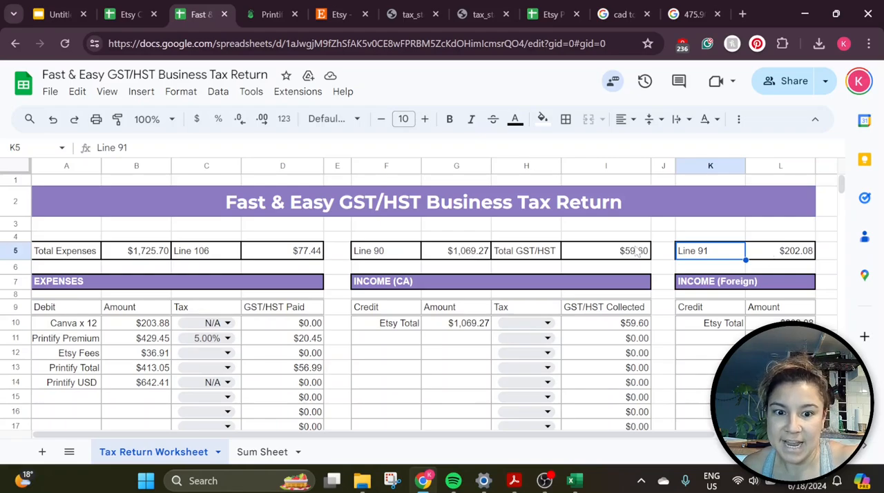
# Rename the Total GST/HST label in the Canadian income summary to "Line 103"
pyautogui.click(540, 259)
pyautogui.doubleClick(540, 259)
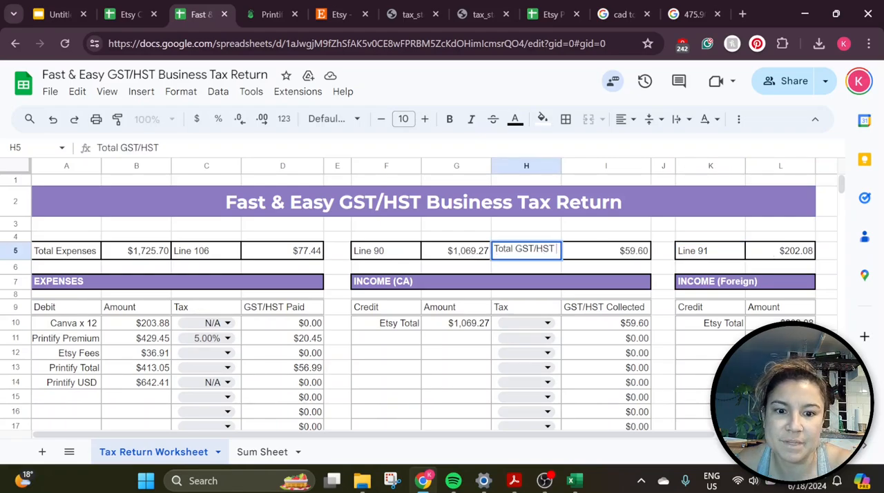
pyautogui.hotkey('ctrl', 'a')
pyautogui.write('Line')
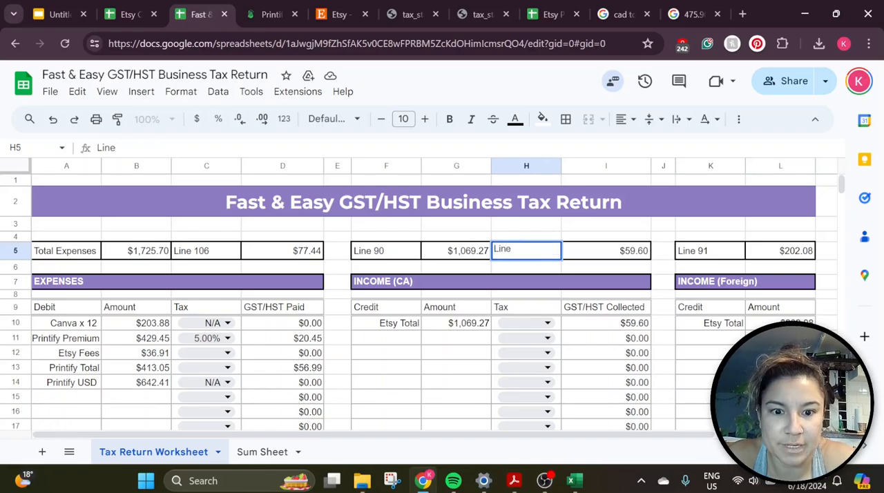
pyautogui.write(' 103')
pyautogui.press('Tab')
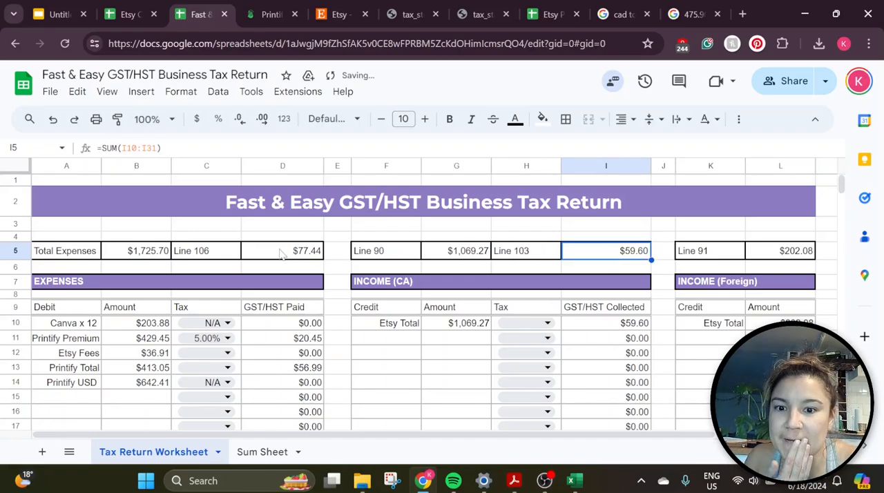